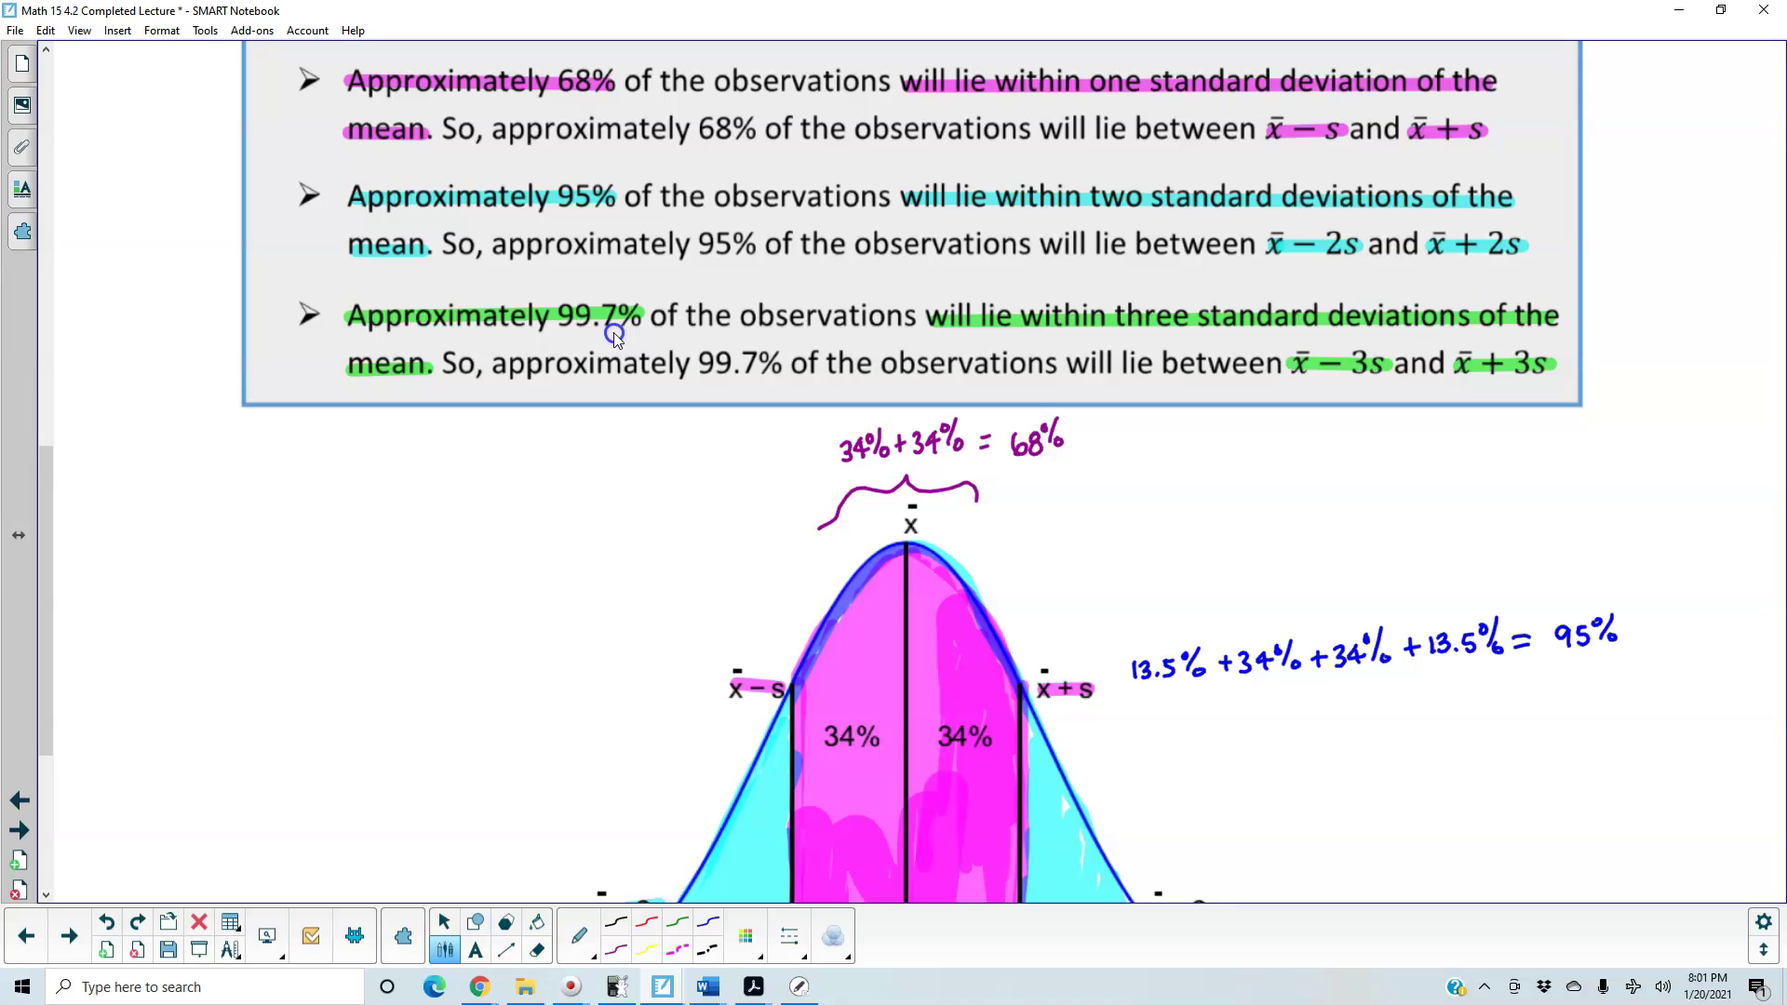
Highlight the x̄ − 3s and x̄ + 3s labels in green with the highlighter
left_click(1059, 496)
left_click(780, 244)
scroll(1491, 420, "down", 3)
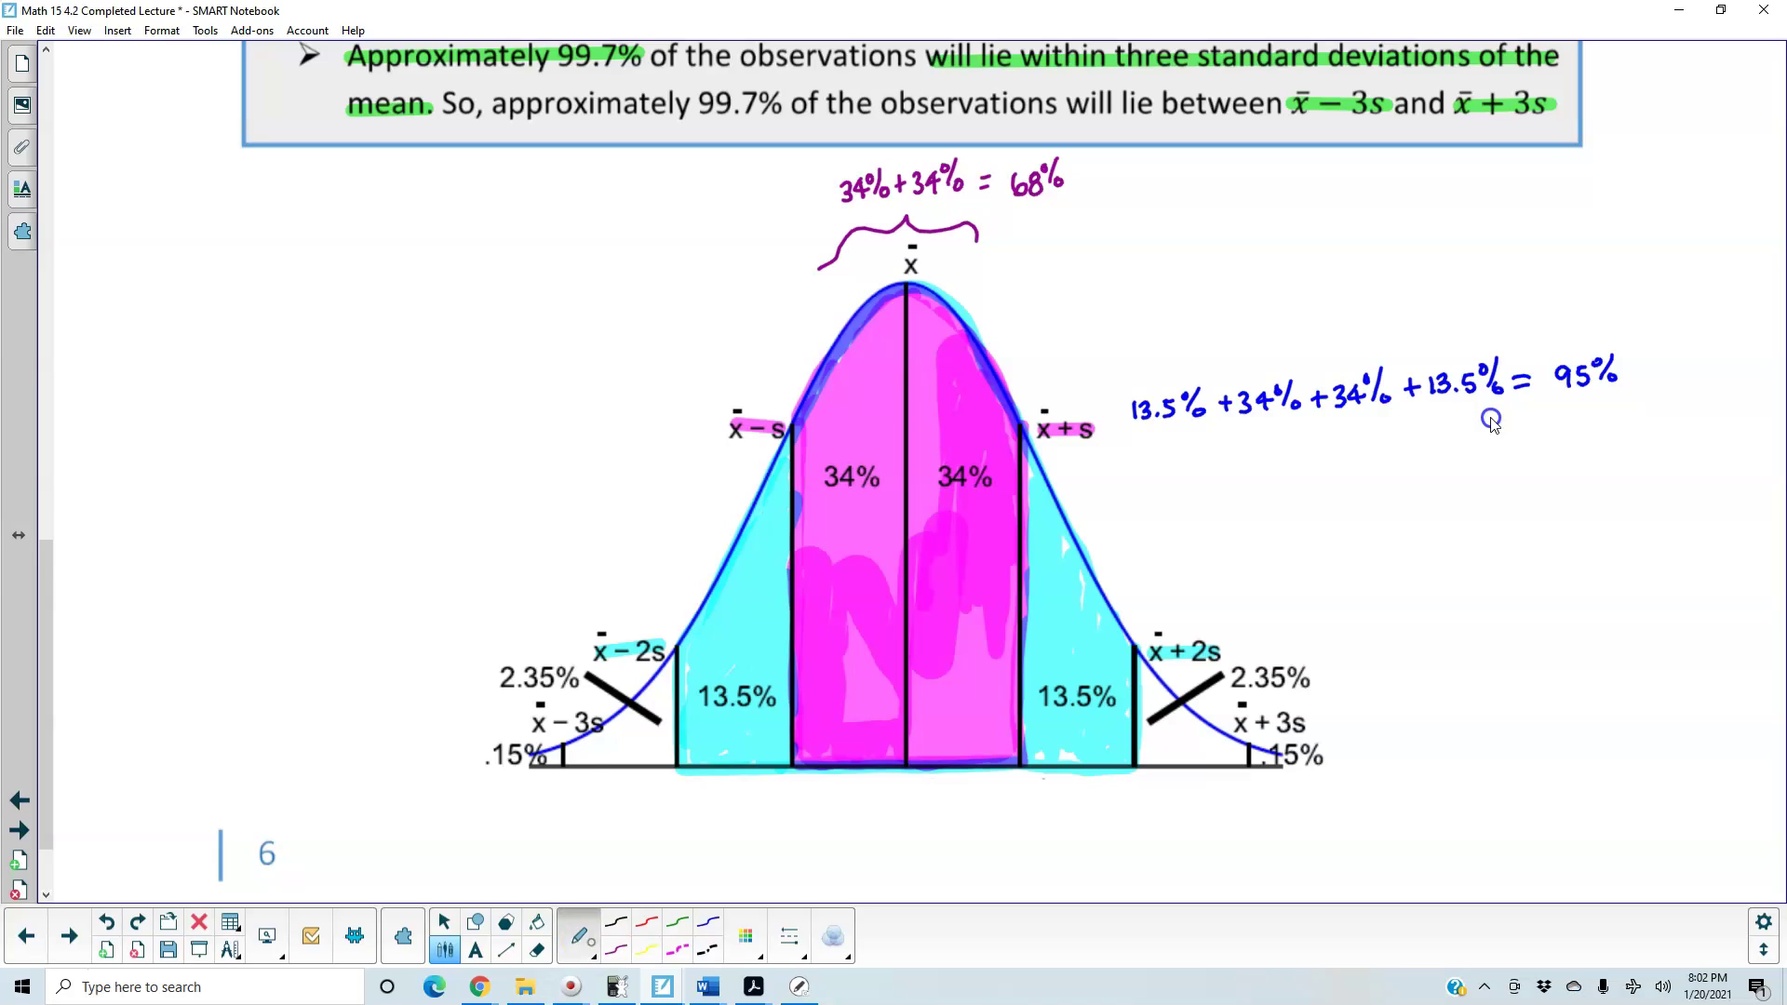
left_click(592, 951)
left_click(506, 741)
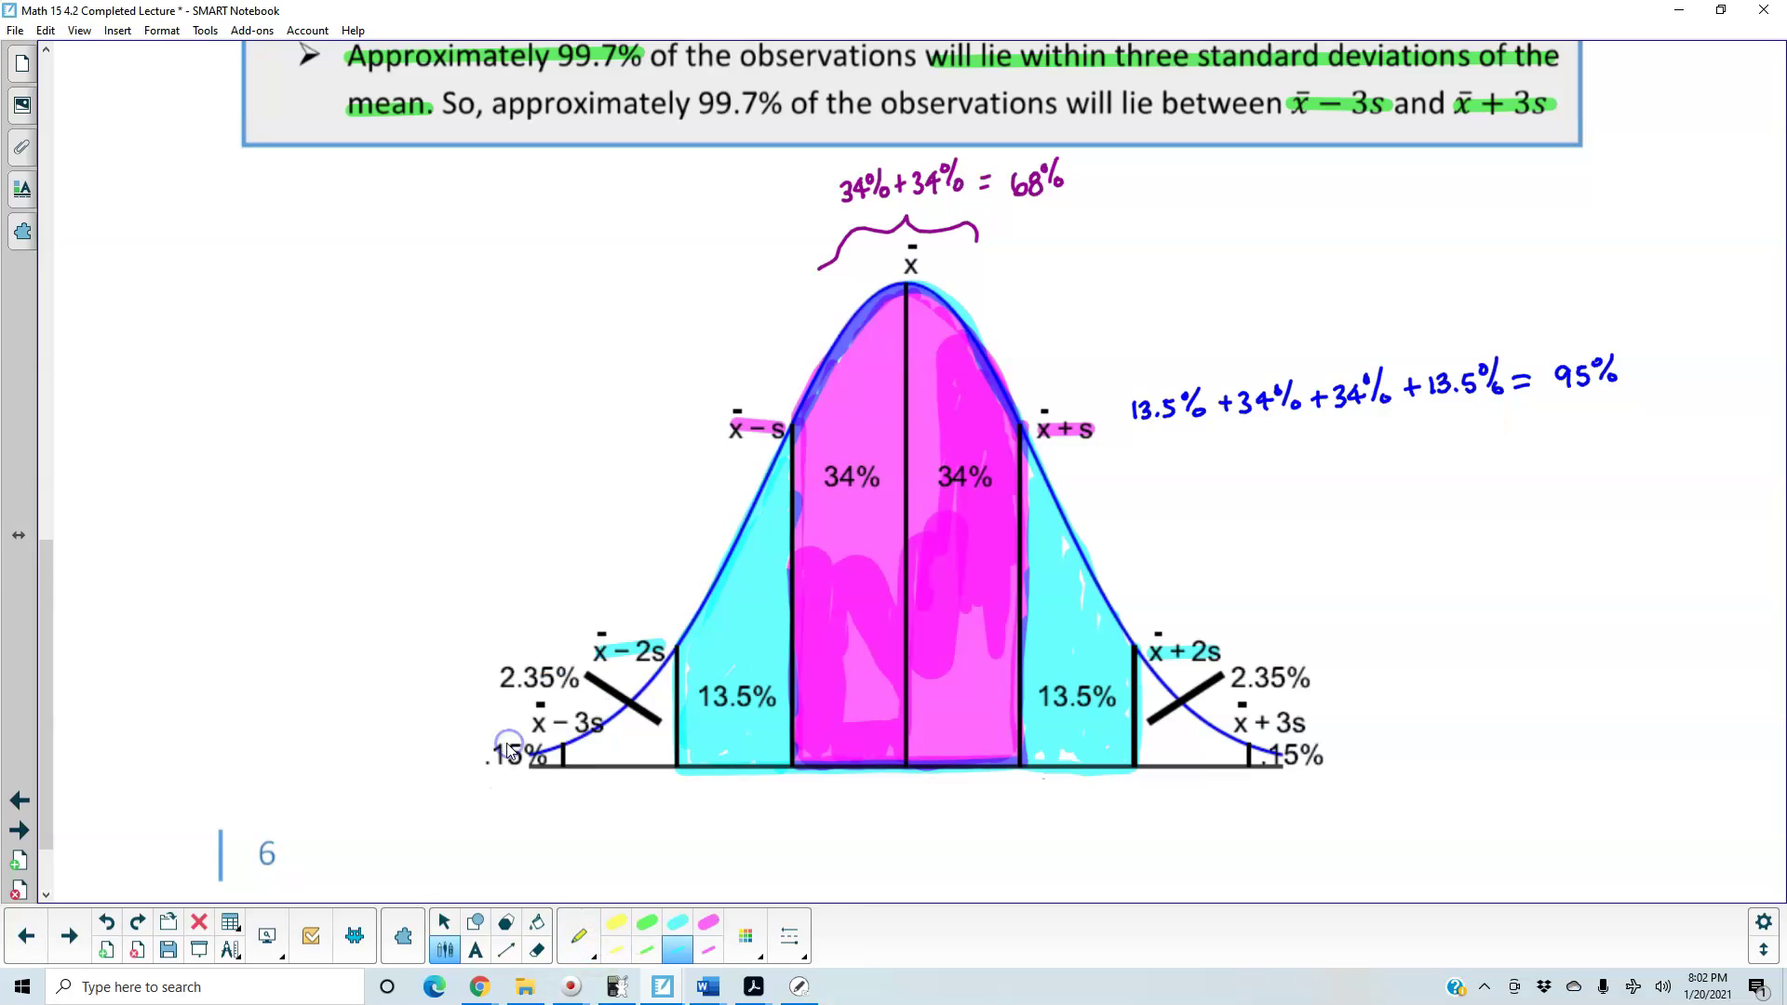
left_click(649, 959)
left_click_drag(534, 724, 606, 724)
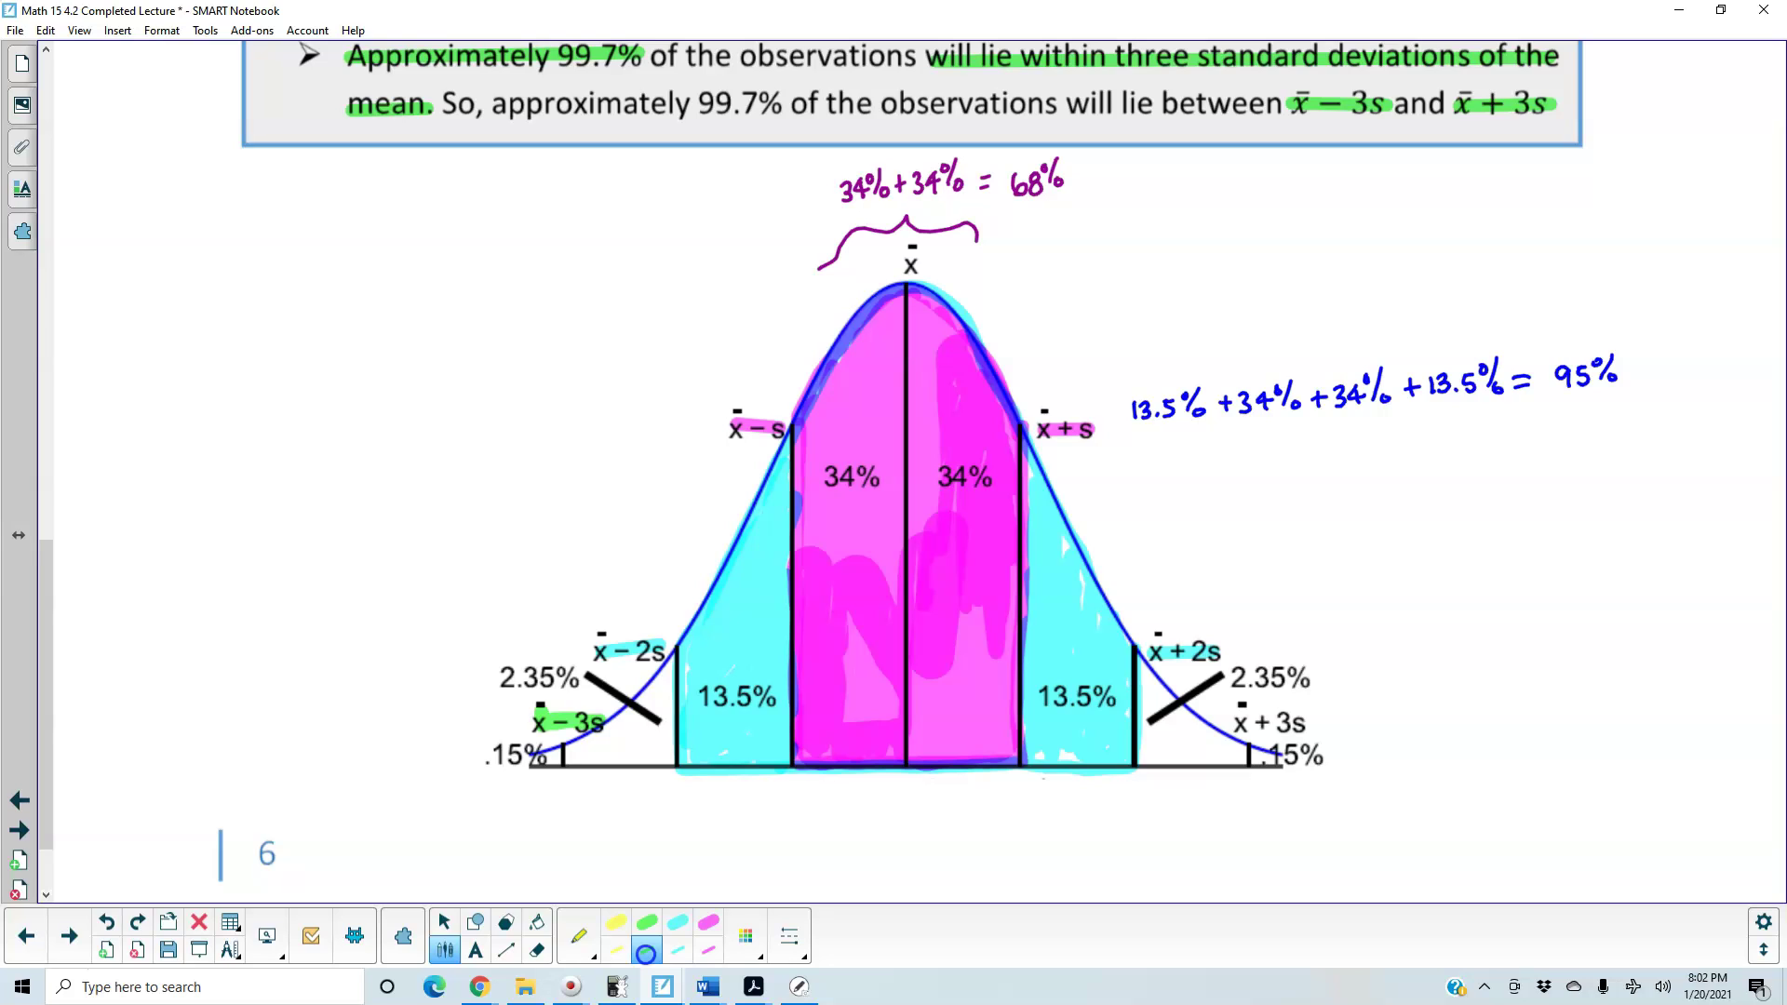
mouse_move(1245, 703)
left_mouse_down()
mouse_move(1245, 726)
mouse_move(1306, 723)
left_mouse_up()
Trace the left tail in green and shade both 2.35% tail regions green
mouse_move(563, 740)
left_mouse_down()
mouse_move(566, 765)
mouse_move(592, 767)
mouse_move(1243, 765)
mouse_move(1072, 566)
mouse_move(1011, 415)
mouse_move(936, 294)
mouse_move(910, 284)
mouse_move(851, 314)
mouse_move(802, 389)
mouse_move(670, 662)
mouse_move(564, 754)
mouse_move(670, 672)
left_mouse_up()
mouse_move(670, 739)
left_mouse_down()
mouse_move(657, 765)
mouse_move(617, 758)
left_mouse_up()
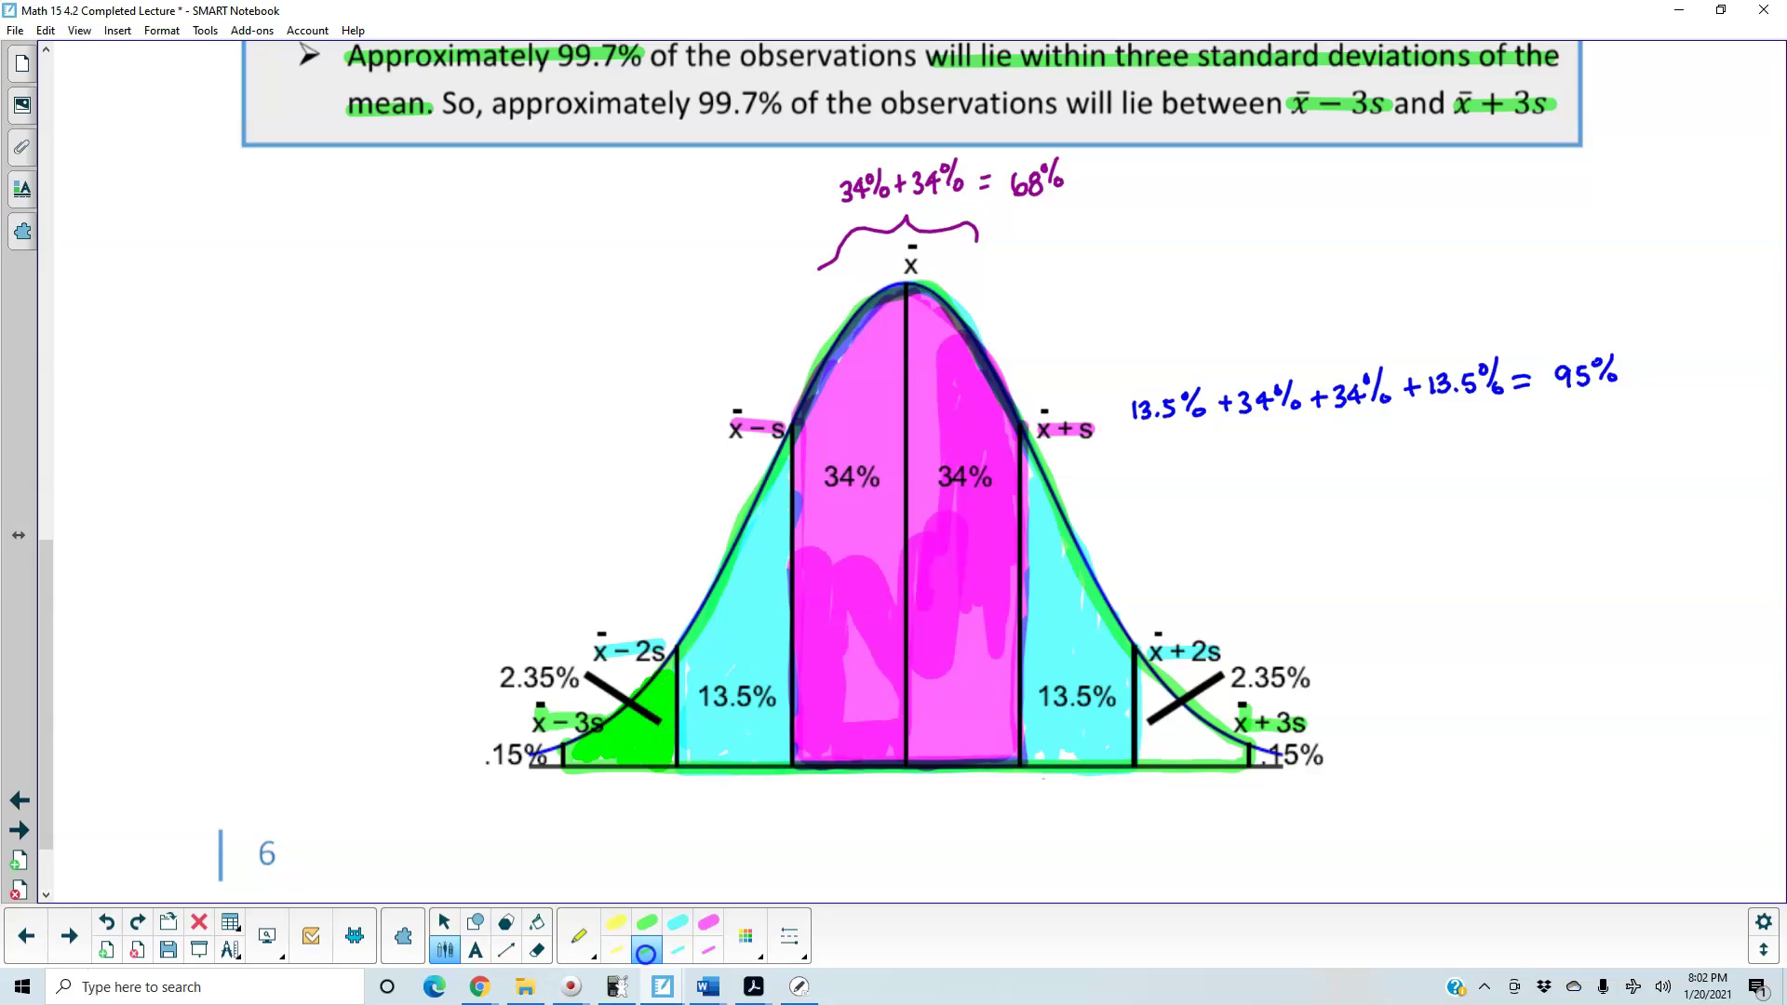
mouse_move(1147, 672)
left_mouse_down()
mouse_move(1159, 740)
mouse_move(1214, 736)
mouse_move(1233, 756)
mouse_move(1143, 756)
left_mouse_up()
Switch from the highlighter back to the regular pen in green
left_click(584, 942)
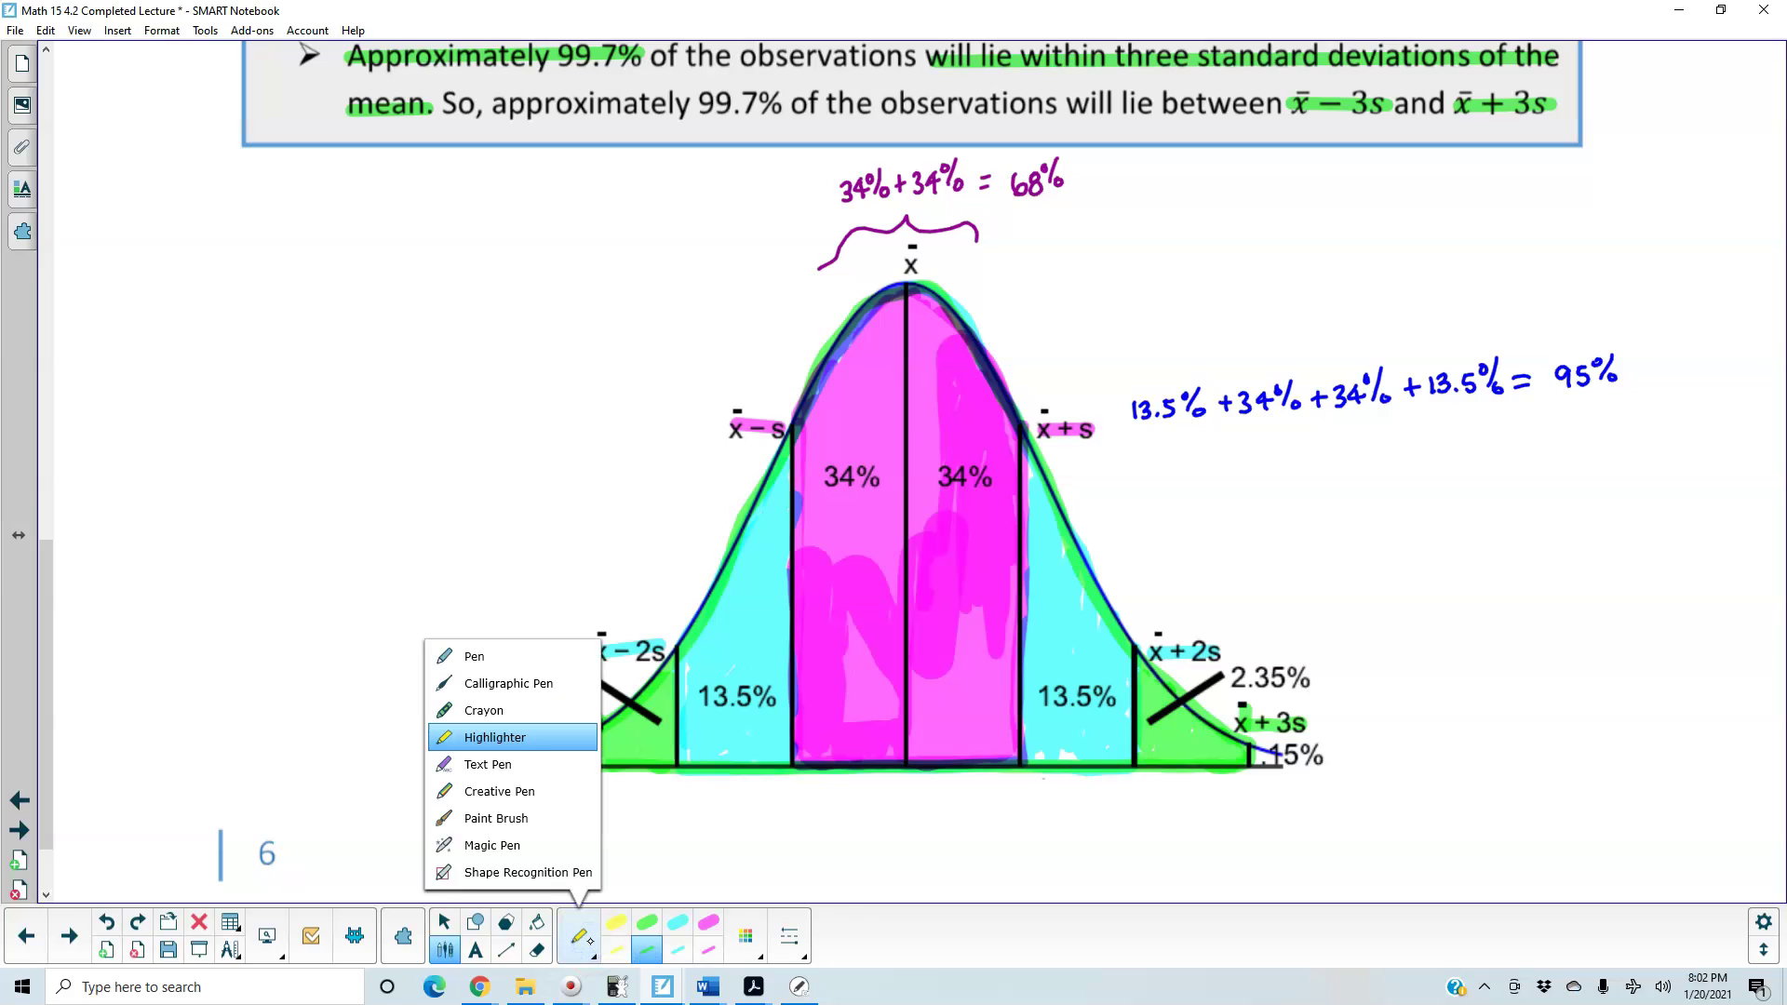
left_click(496, 659)
left_click(796, 942)
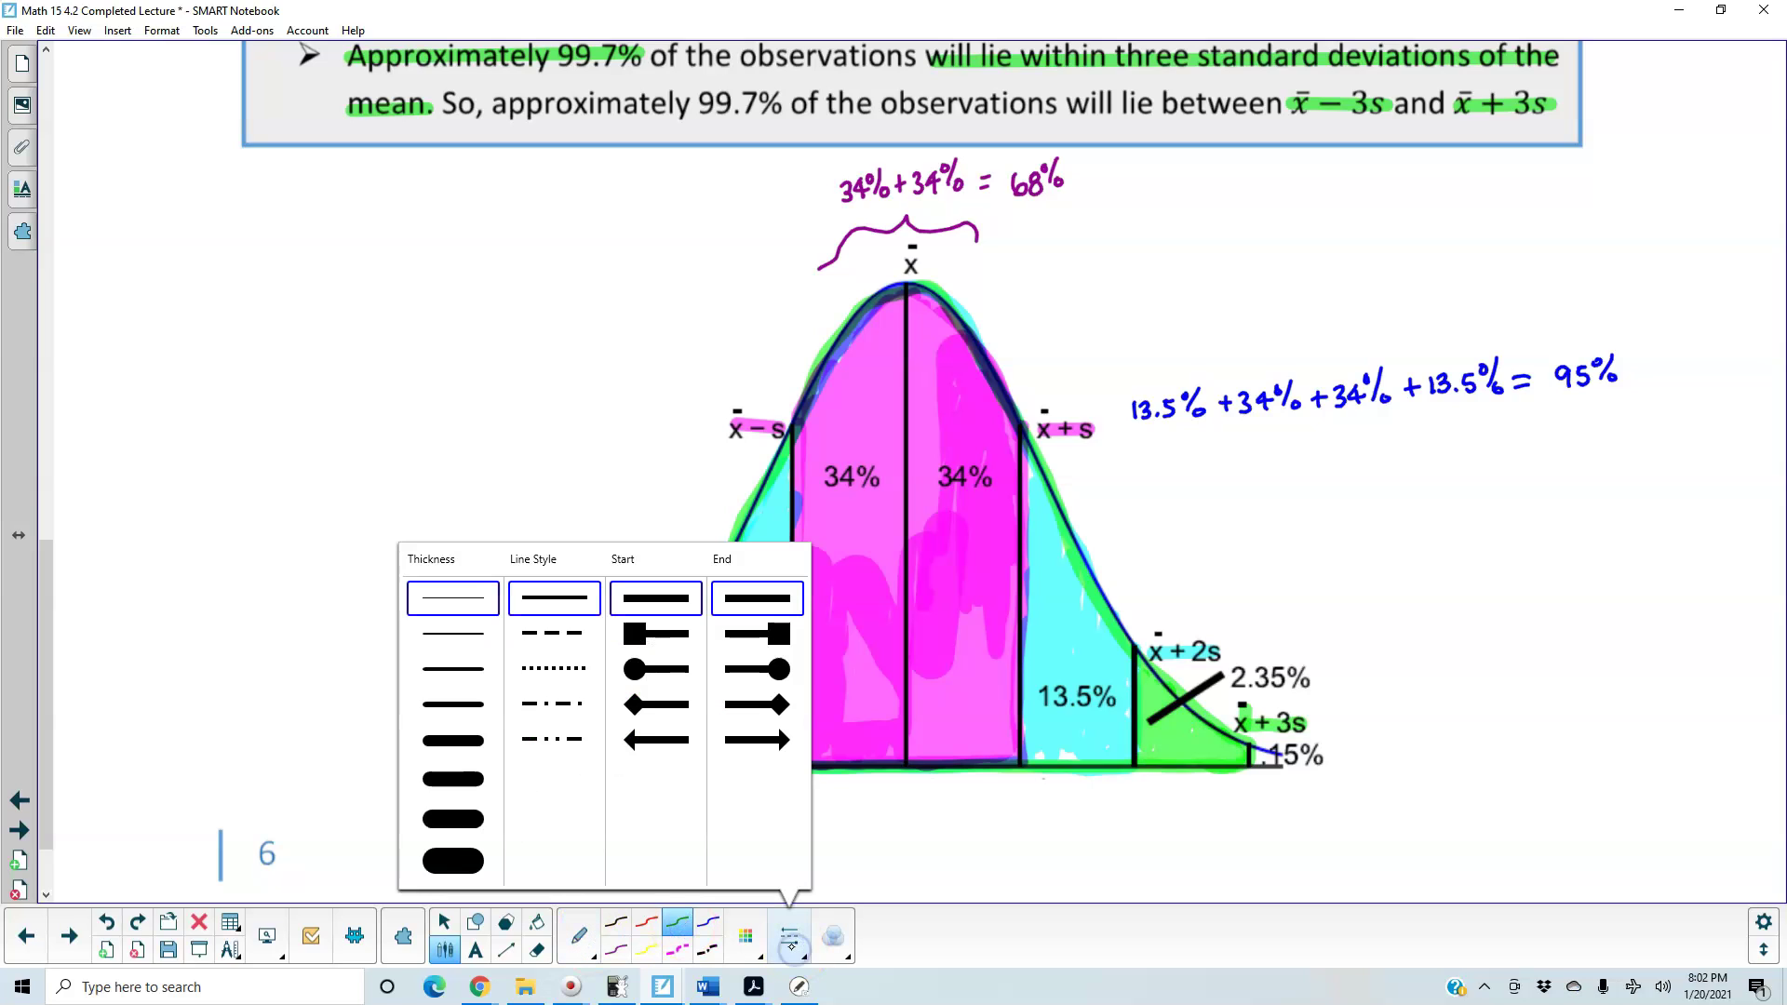
left_click(799, 948)
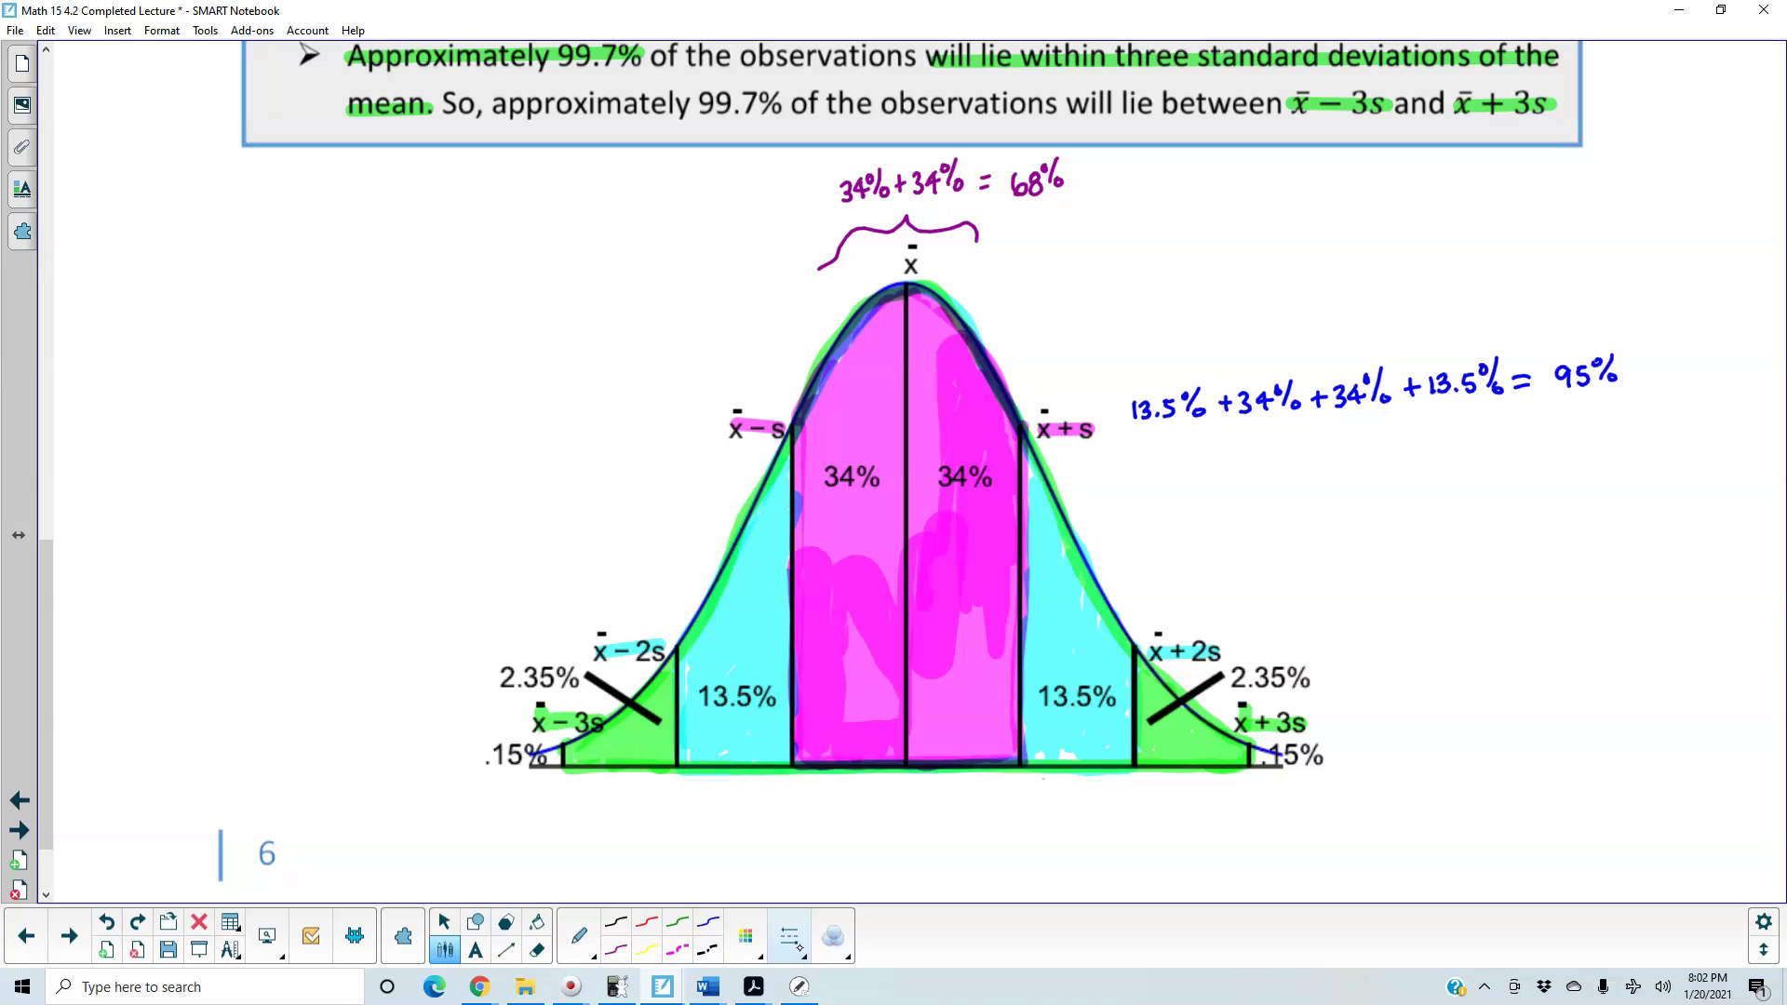
left_click(799, 947)
Write 2.35% + 13.5% + 34% + 34% + 13.5% + 2.35% = 99.7% in green under the 95% sum
left_click_drag(1240, 533, 1256, 532)
left_click_drag(1247, 525, 1248, 539)
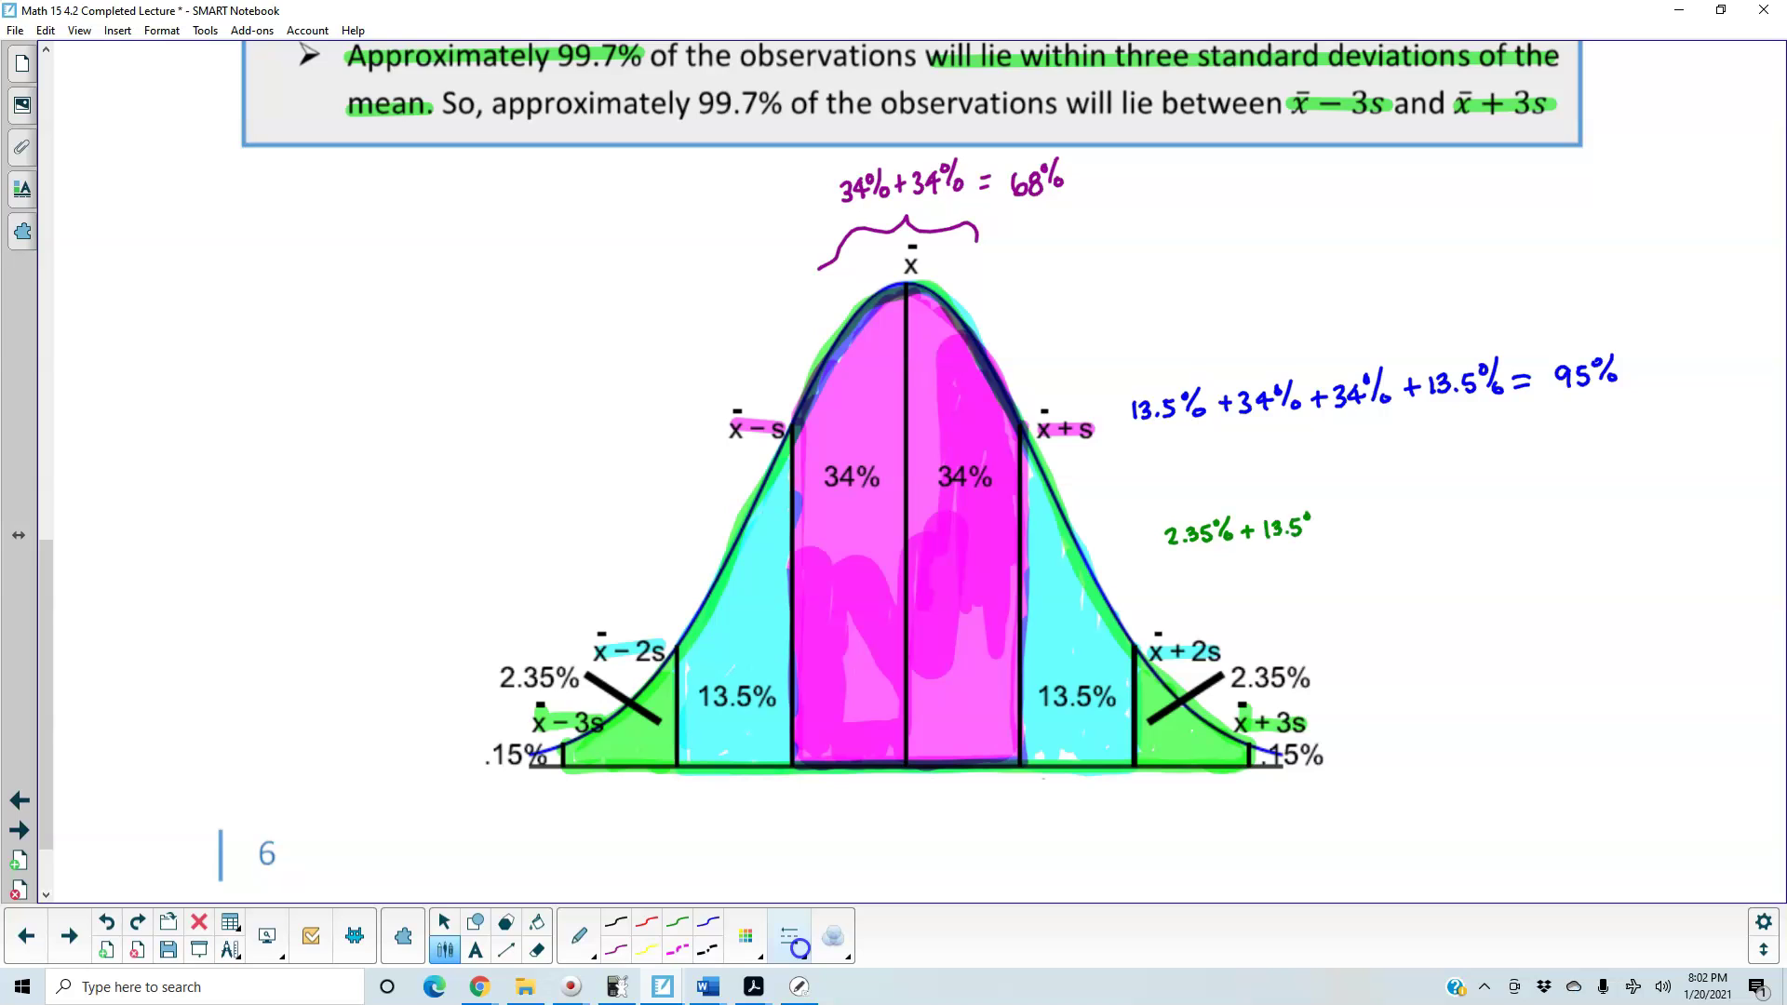
left_click_drag(1339, 521, 1339, 534)
left_click_drag(1332, 526, 1346, 526)
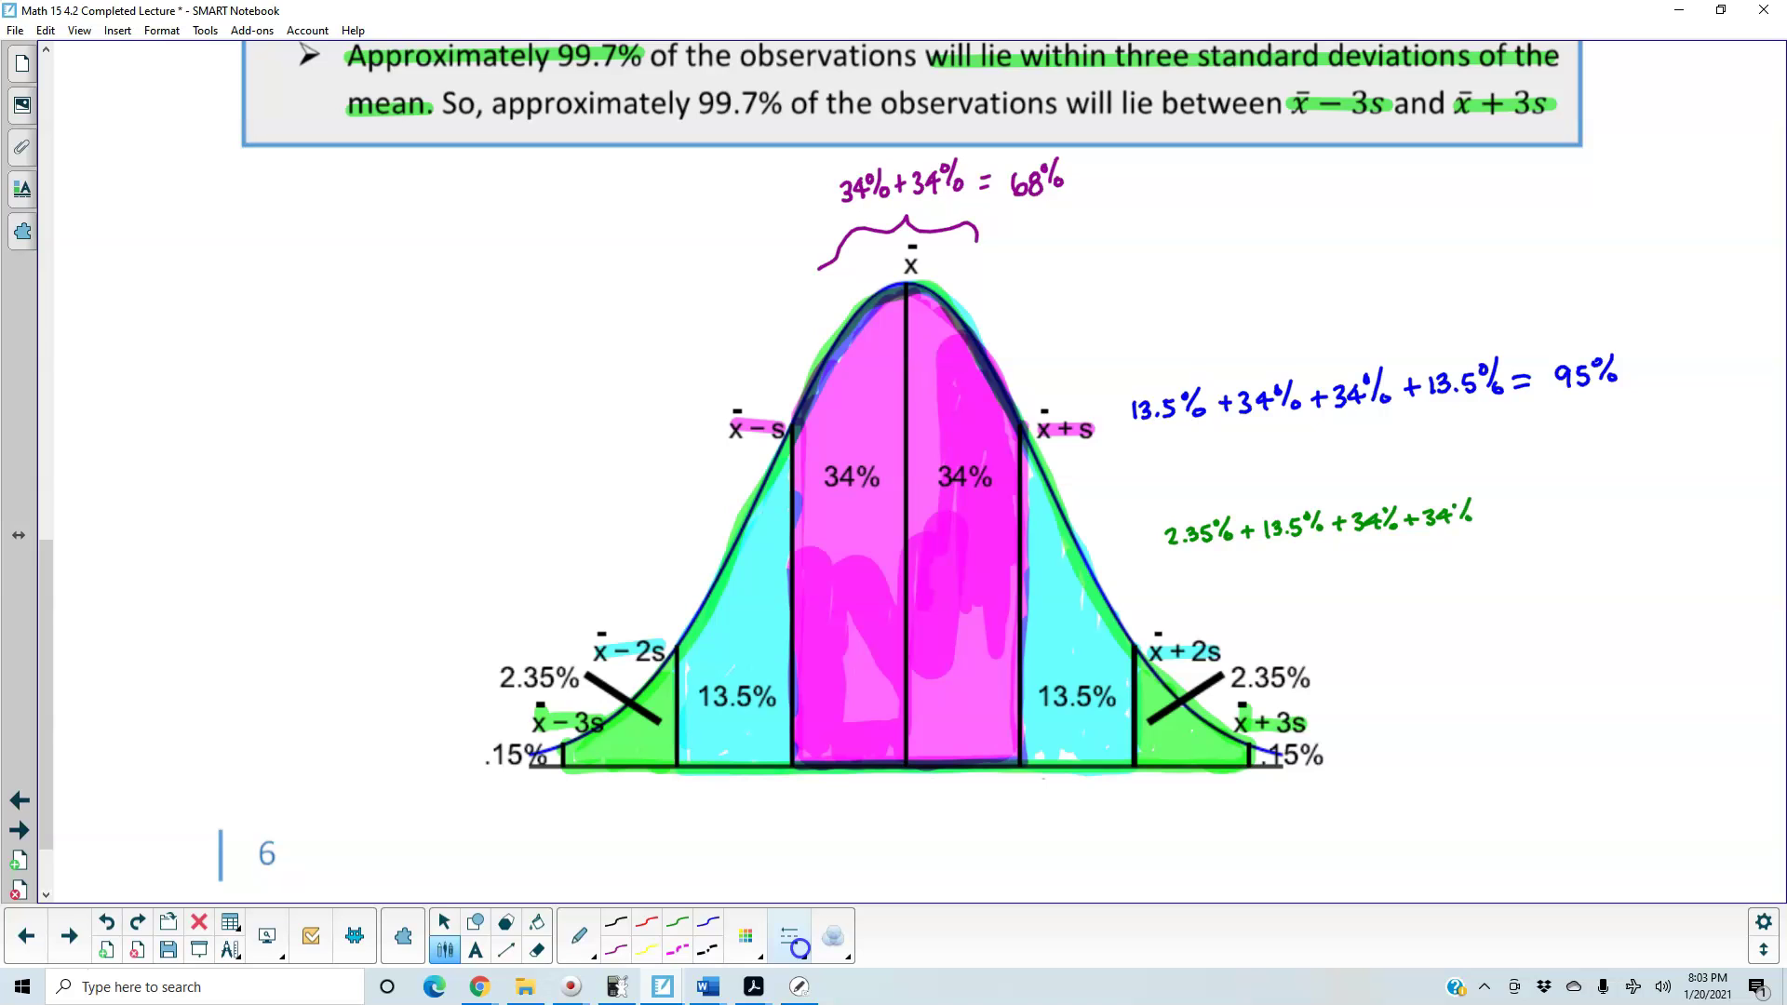
left_click_drag(1512, 504, 1512, 518)
left_click(1524, 515)
left_click_drag(1625, 496, 1623, 510)
left_click_drag(1626, 496, 1635, 495)
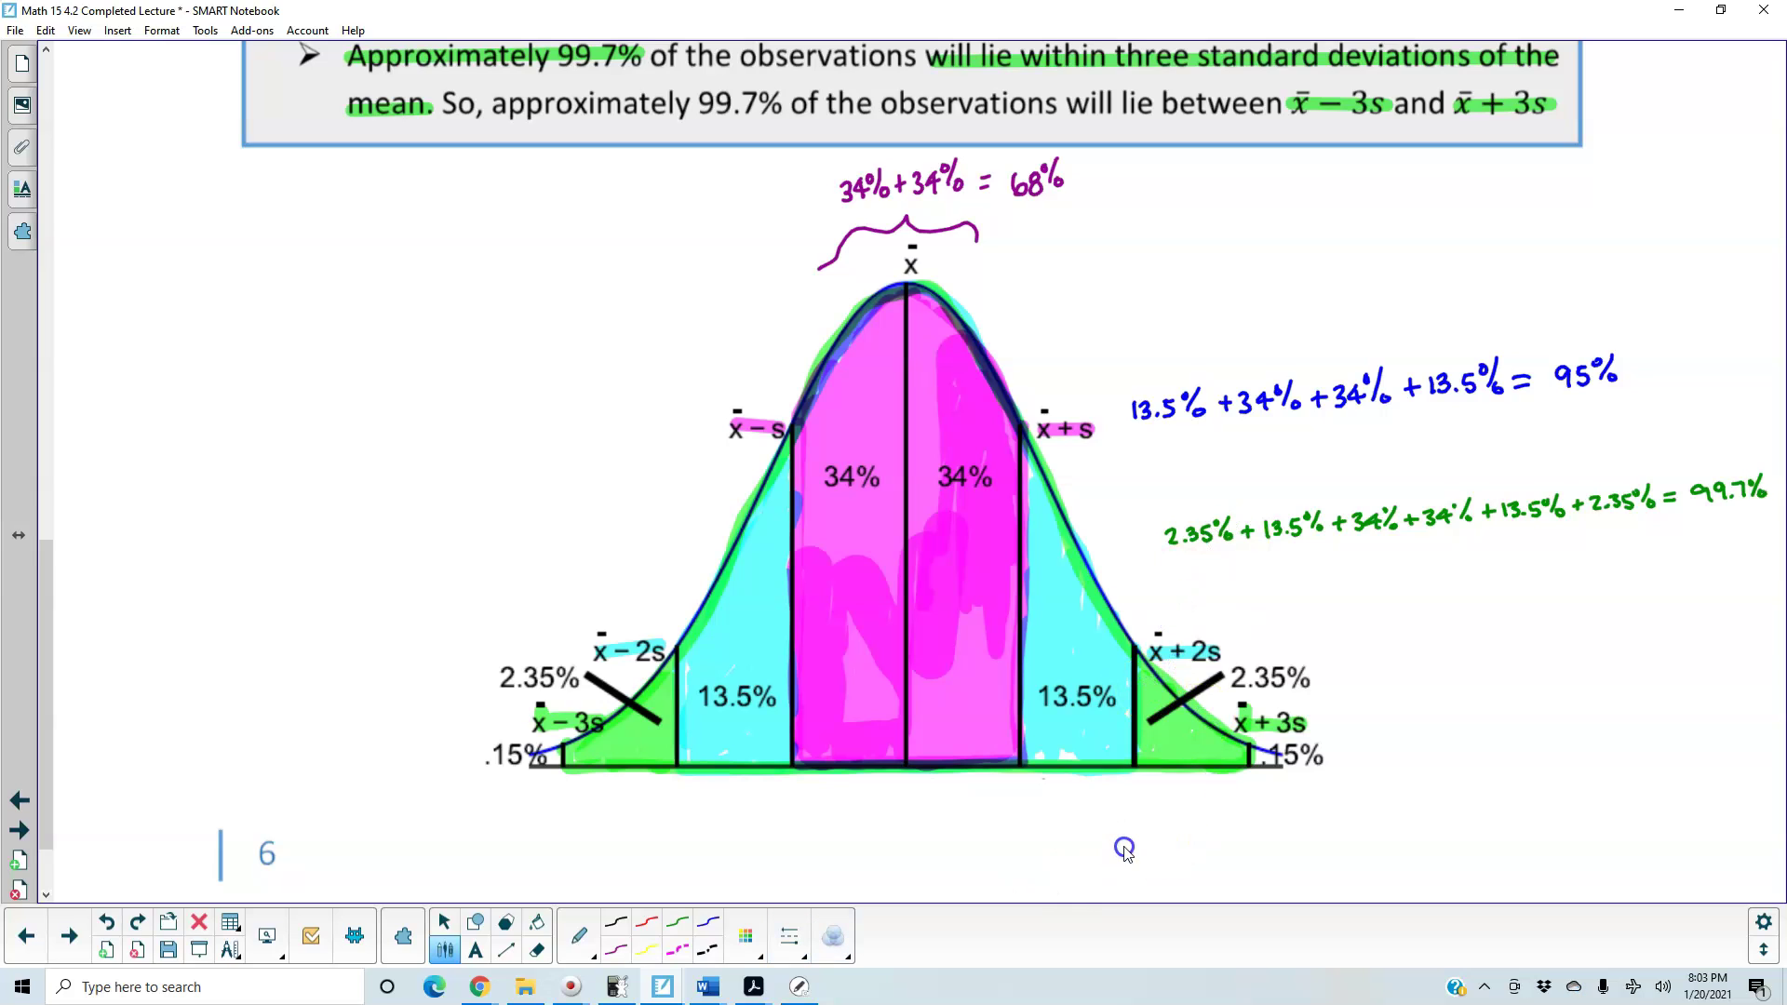
Highlight the left and right .15% tail labels with a red highlighter
left_click(582, 938)
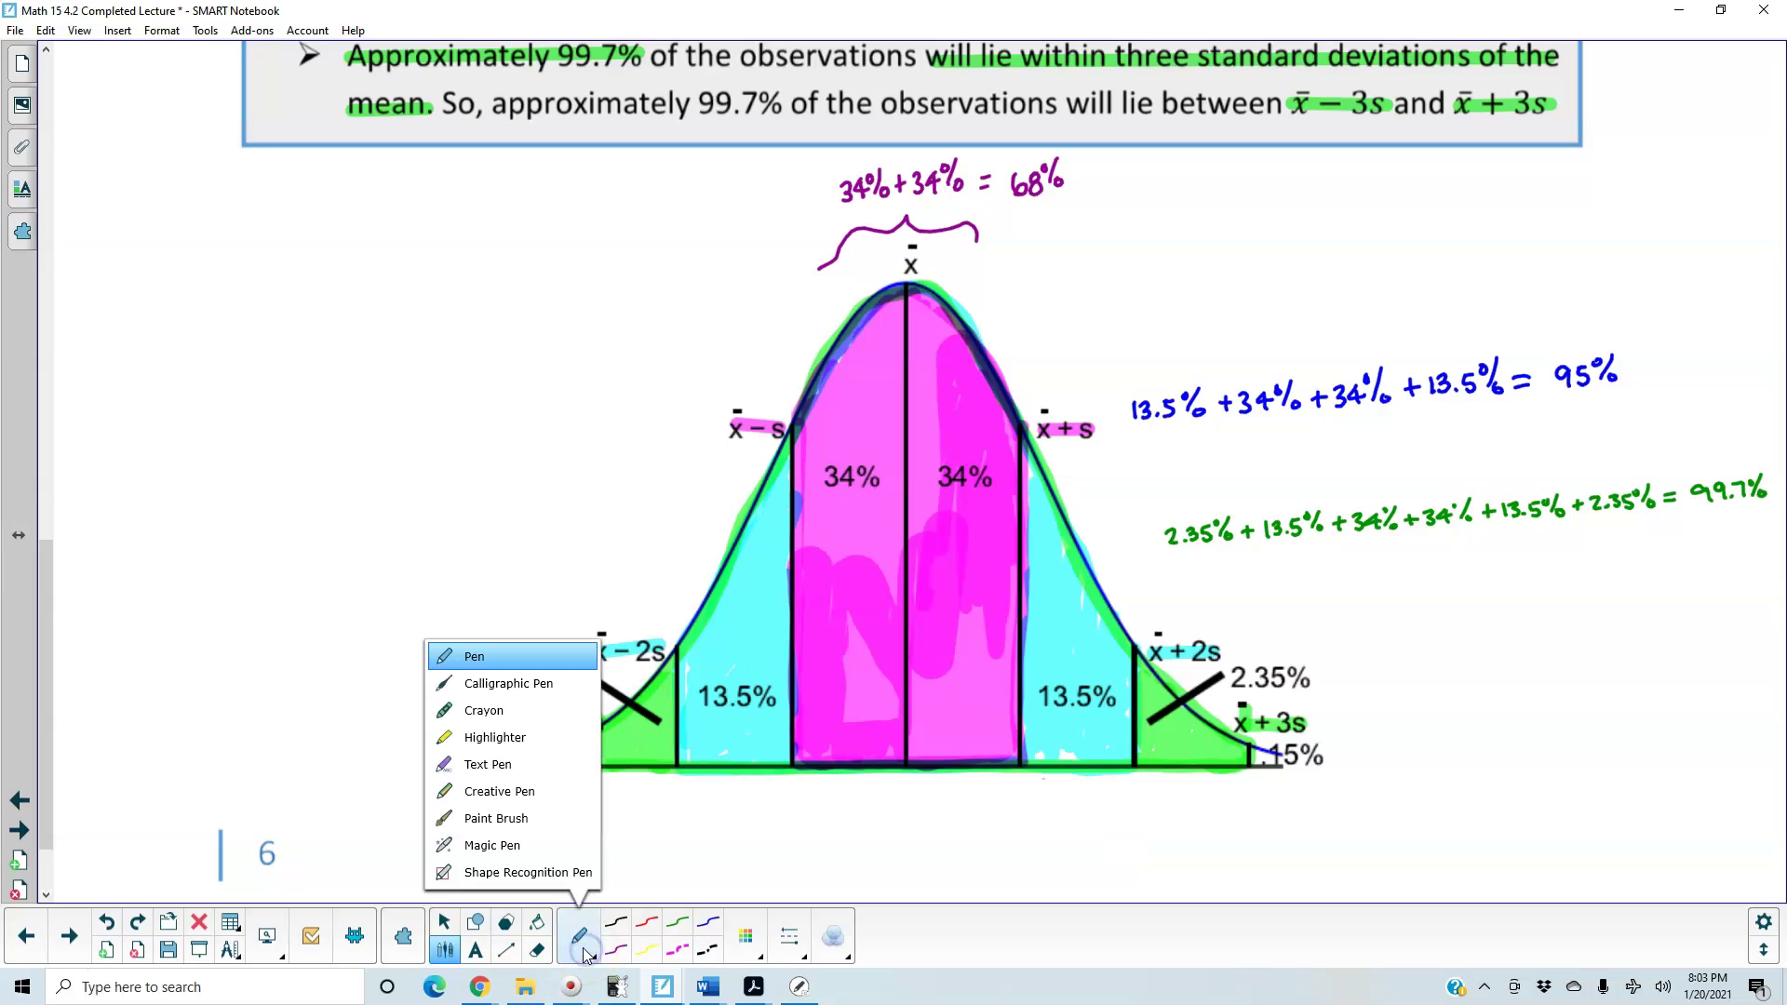
left_click(489, 849)
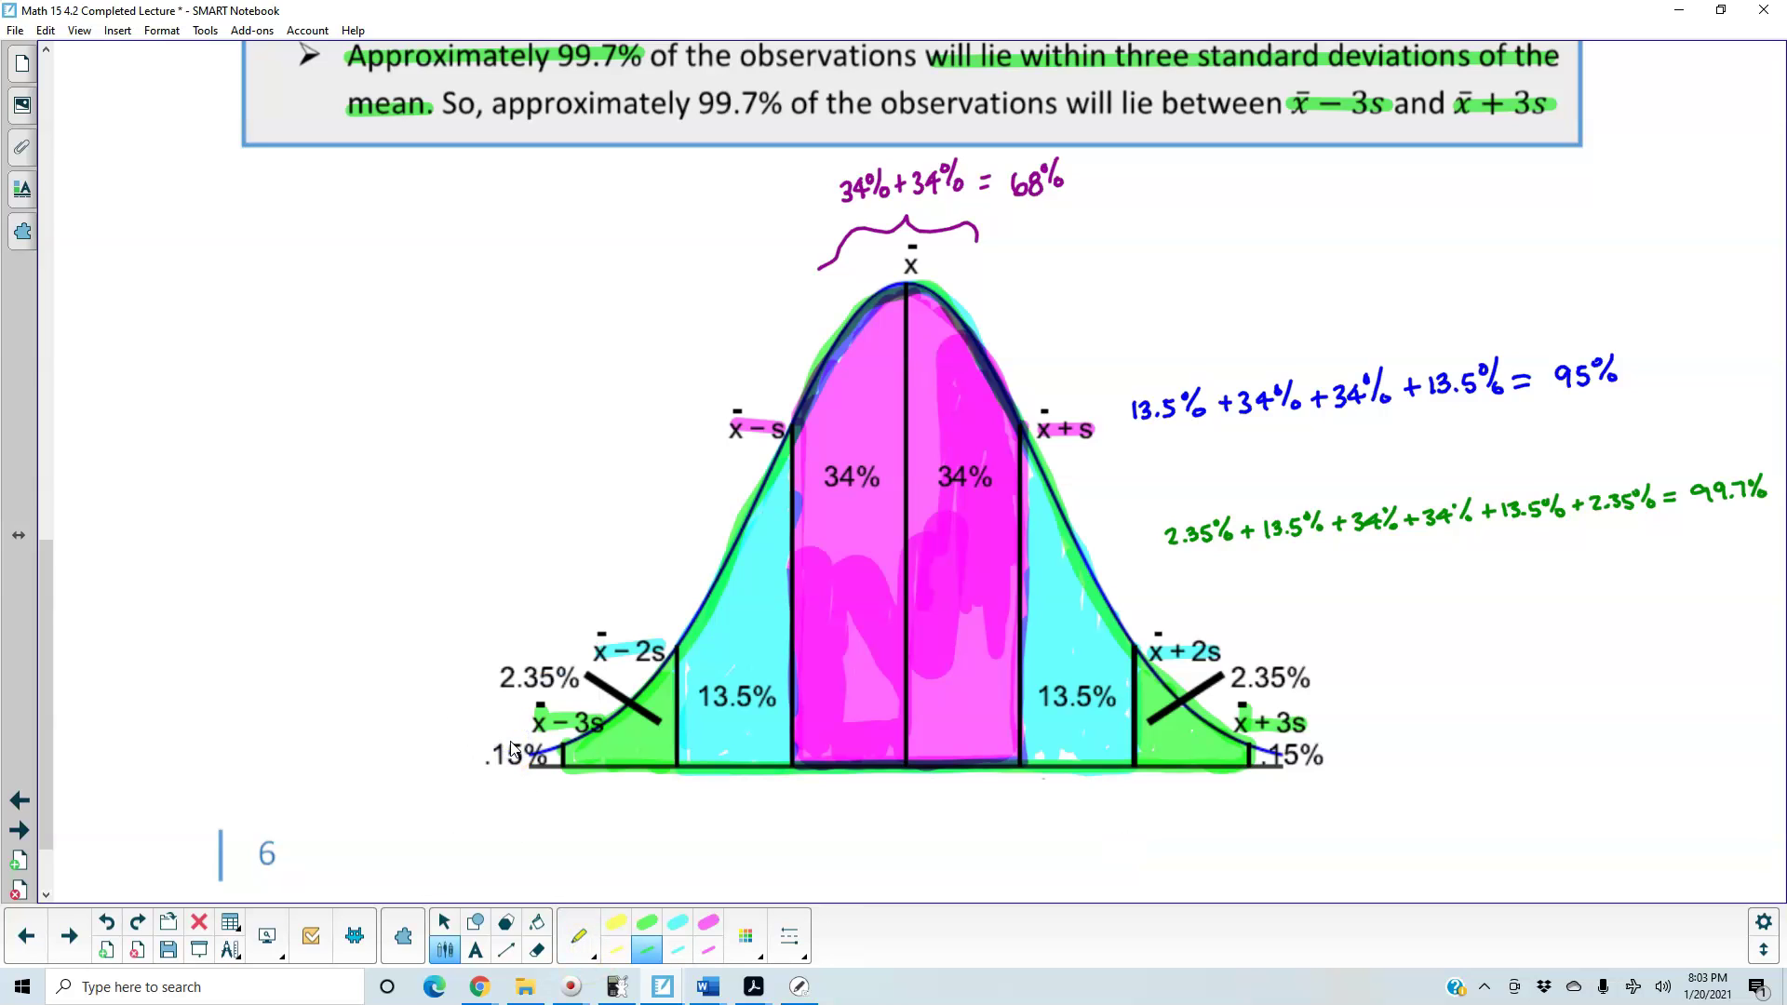
left_click(748, 954)
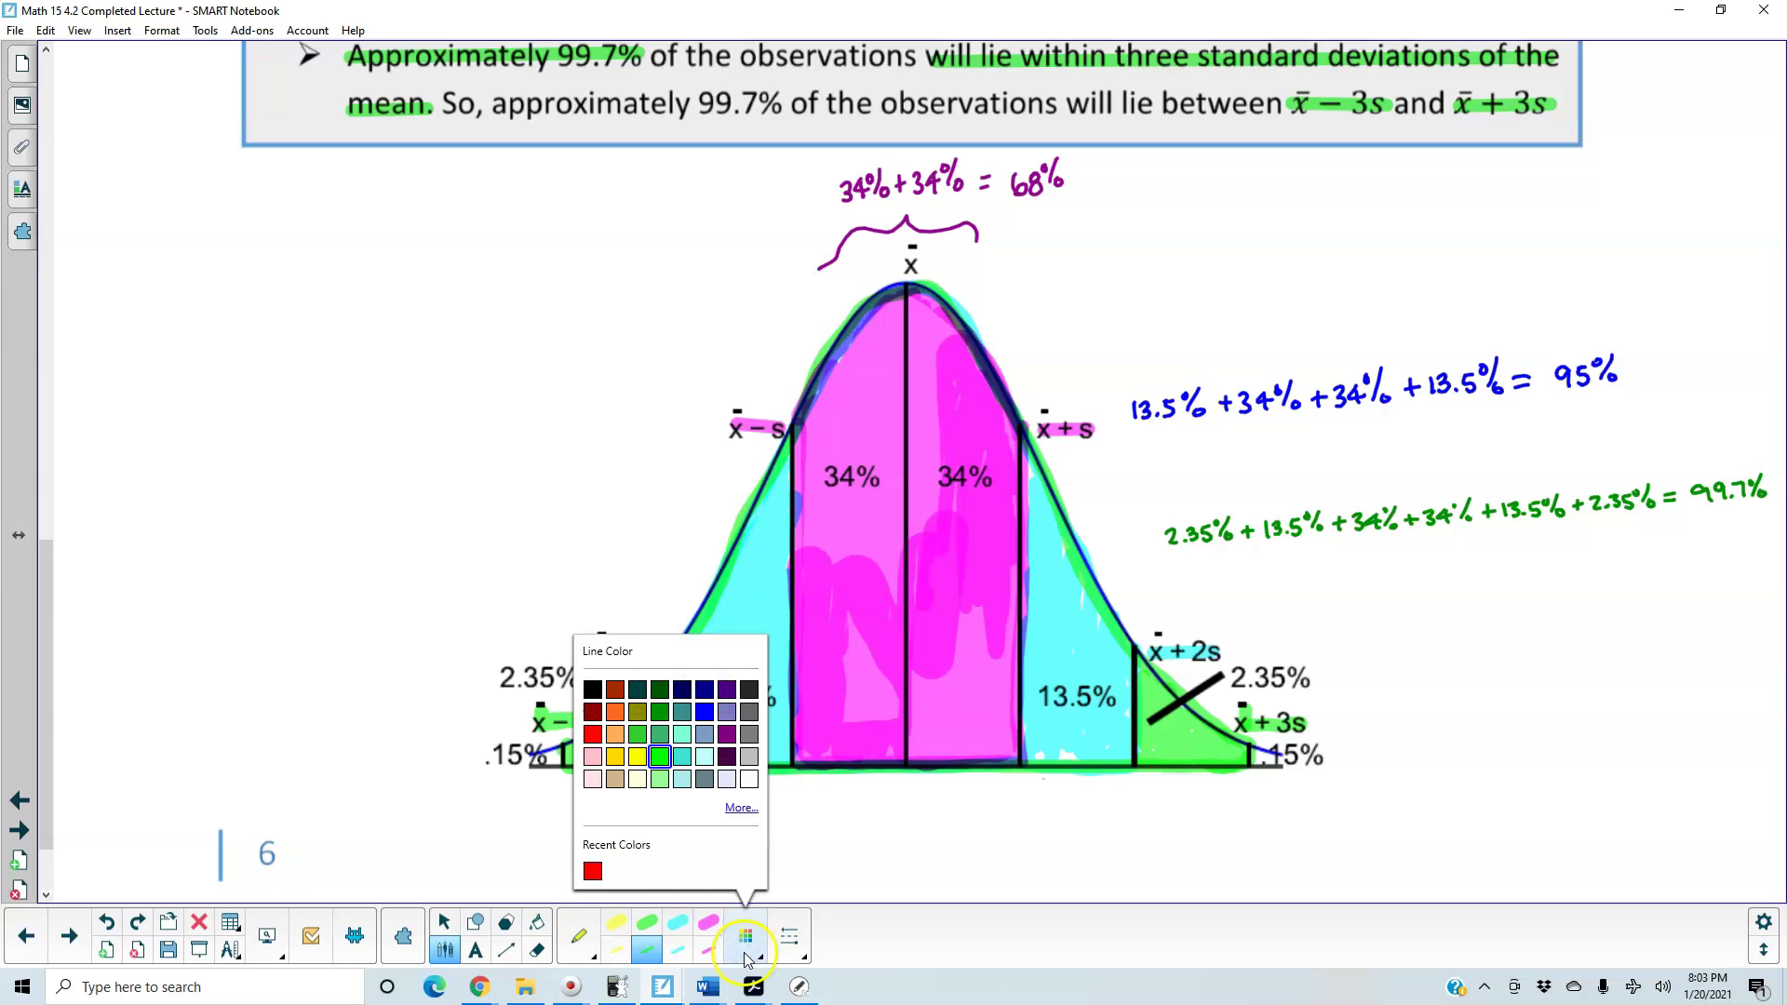
left_click(752, 958)
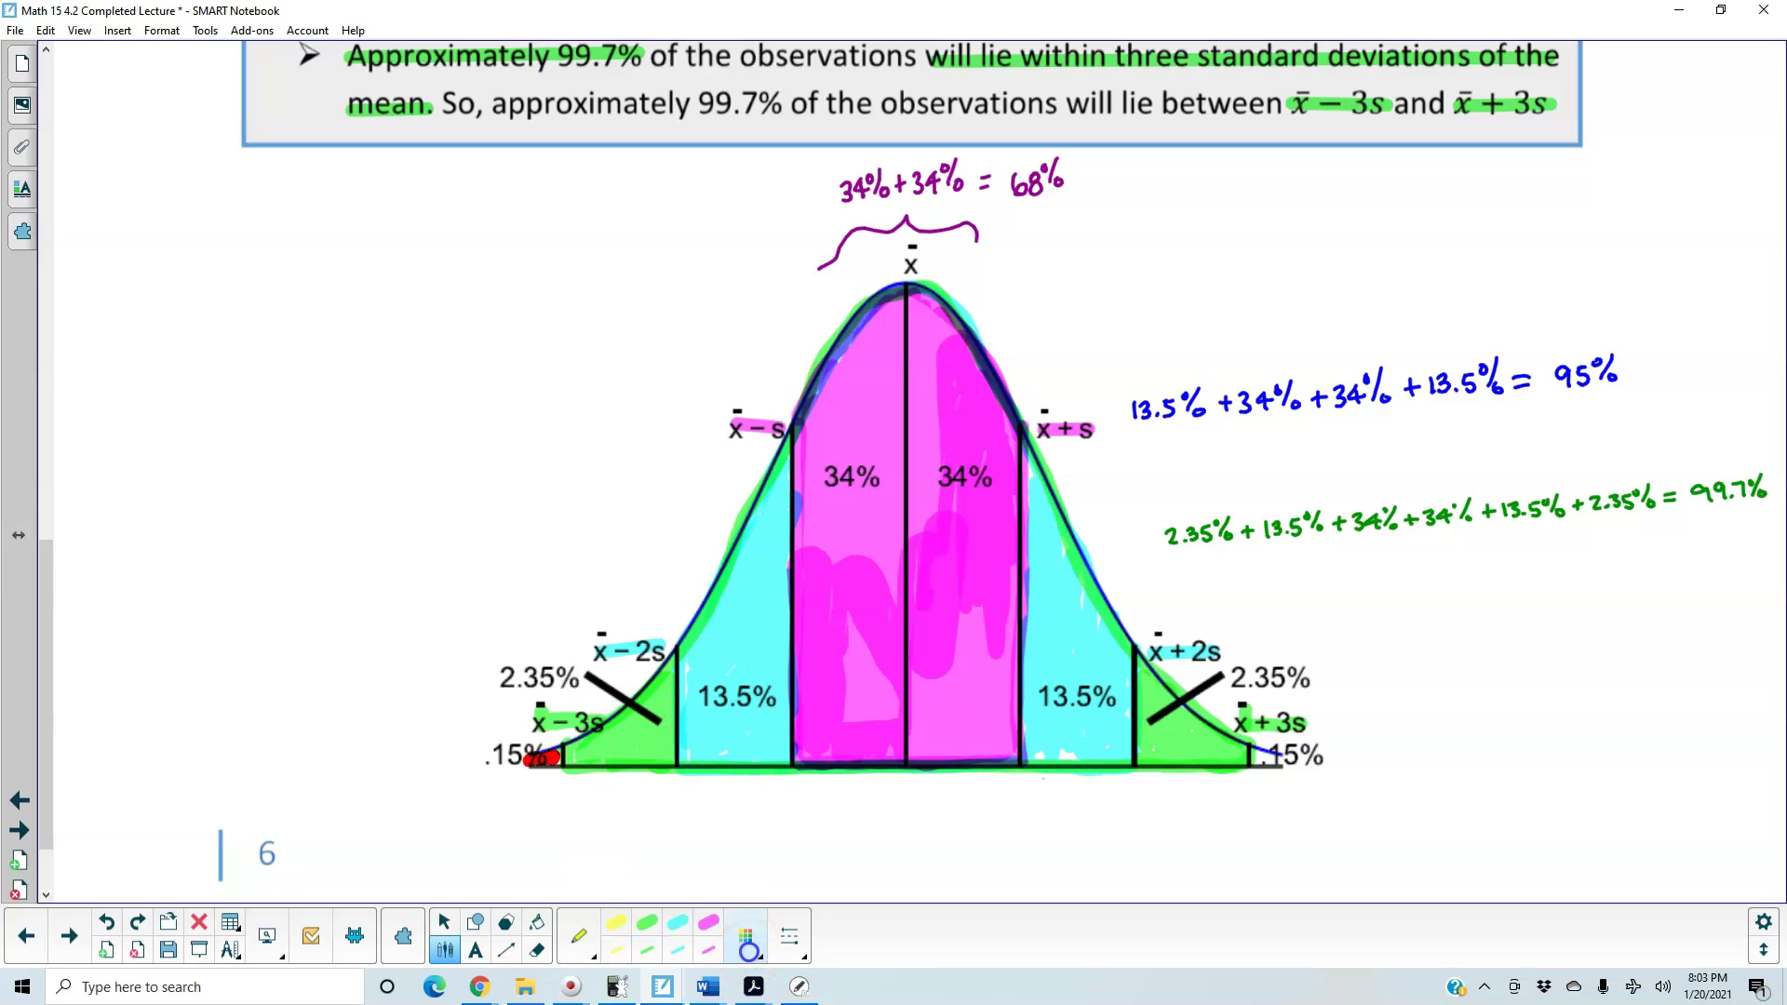
mouse_move(538, 758)
left_mouse_down()
mouse_move(495, 754)
mouse_move(545, 758)
left_mouse_up()
mouse_move(1271, 755)
left_mouse_down()
mouse_move(1299, 749)
mouse_move(1256, 763)
left_mouse_up()
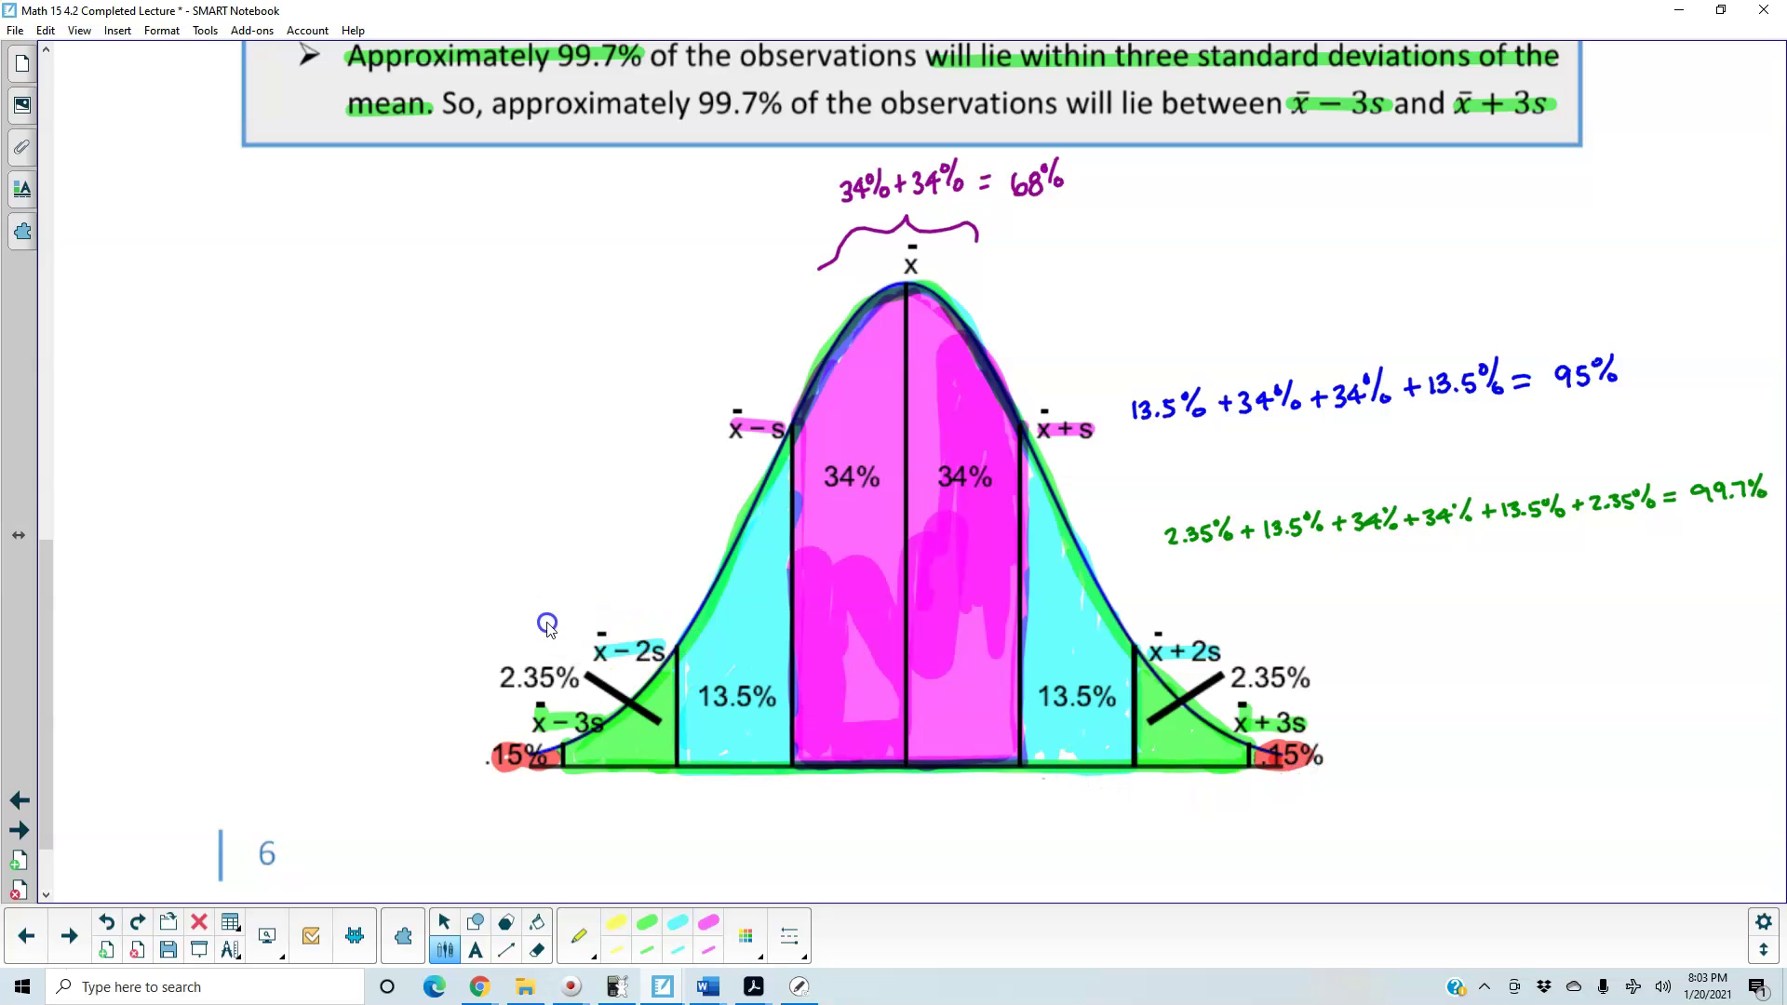
Scroll up to the rule statements, then back down to the shaded curve and 99.7% sum
scroll(379, 700, "up", 1)
scroll(378, 700, "up", 5)
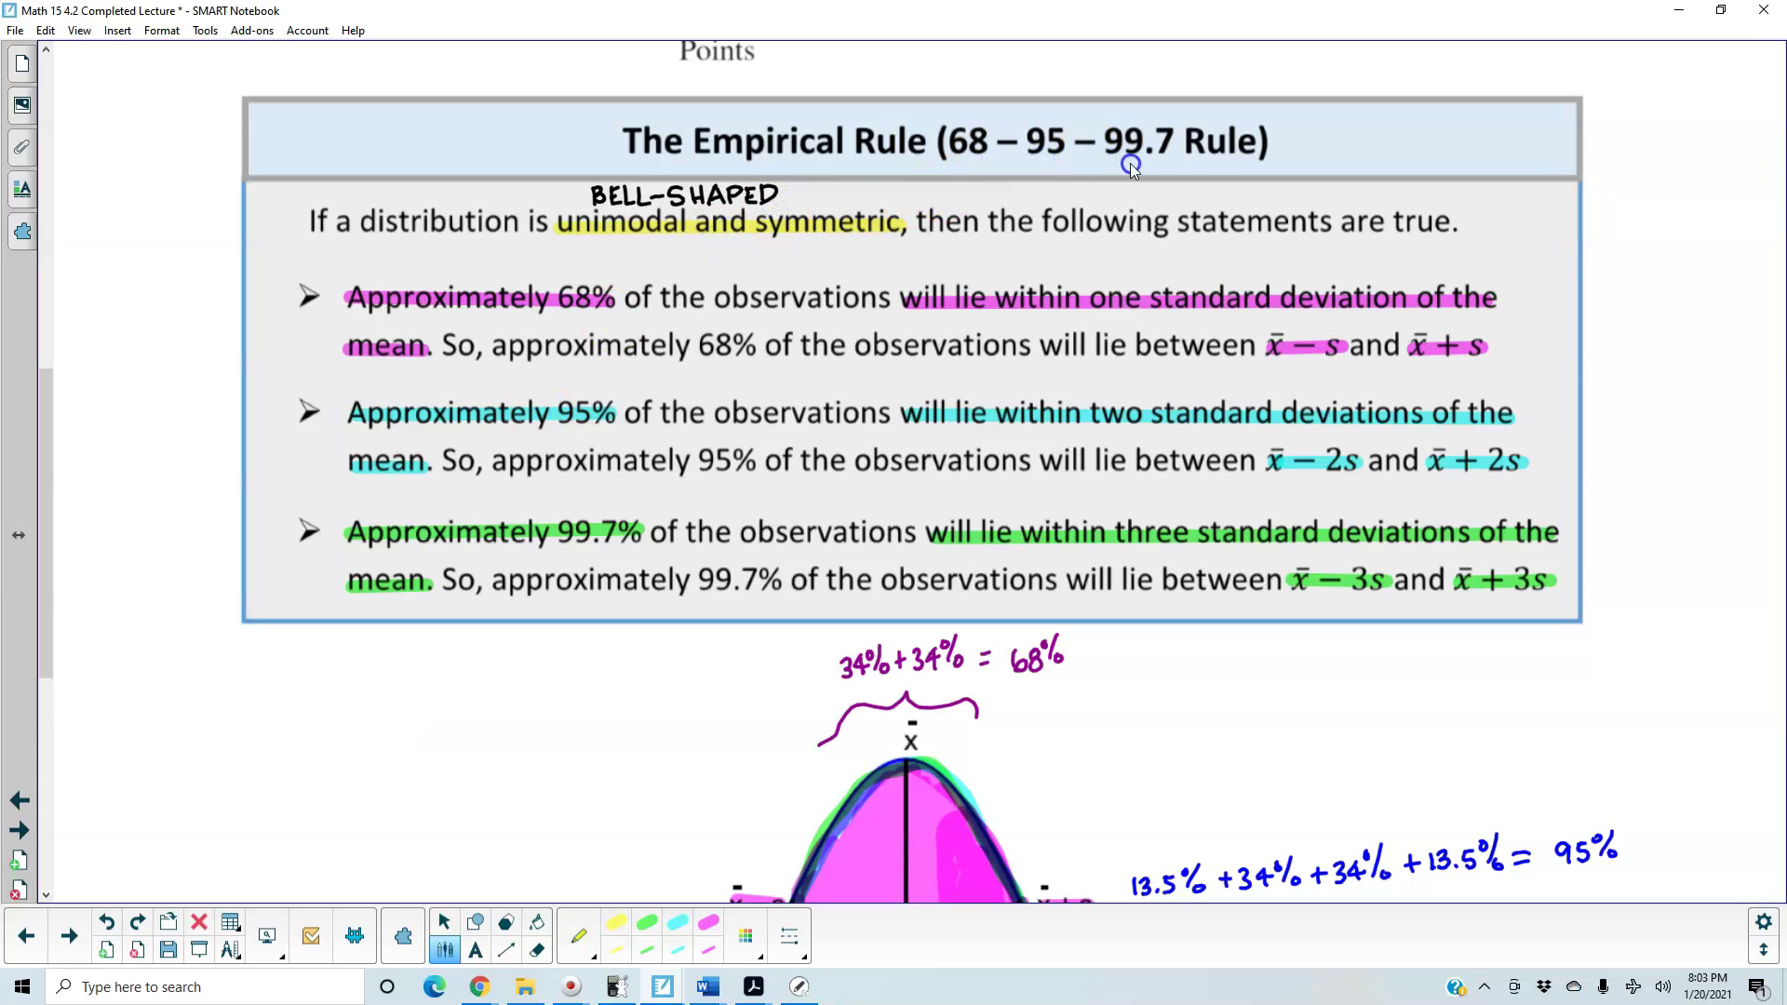
scroll(960, 266, "down", 1)
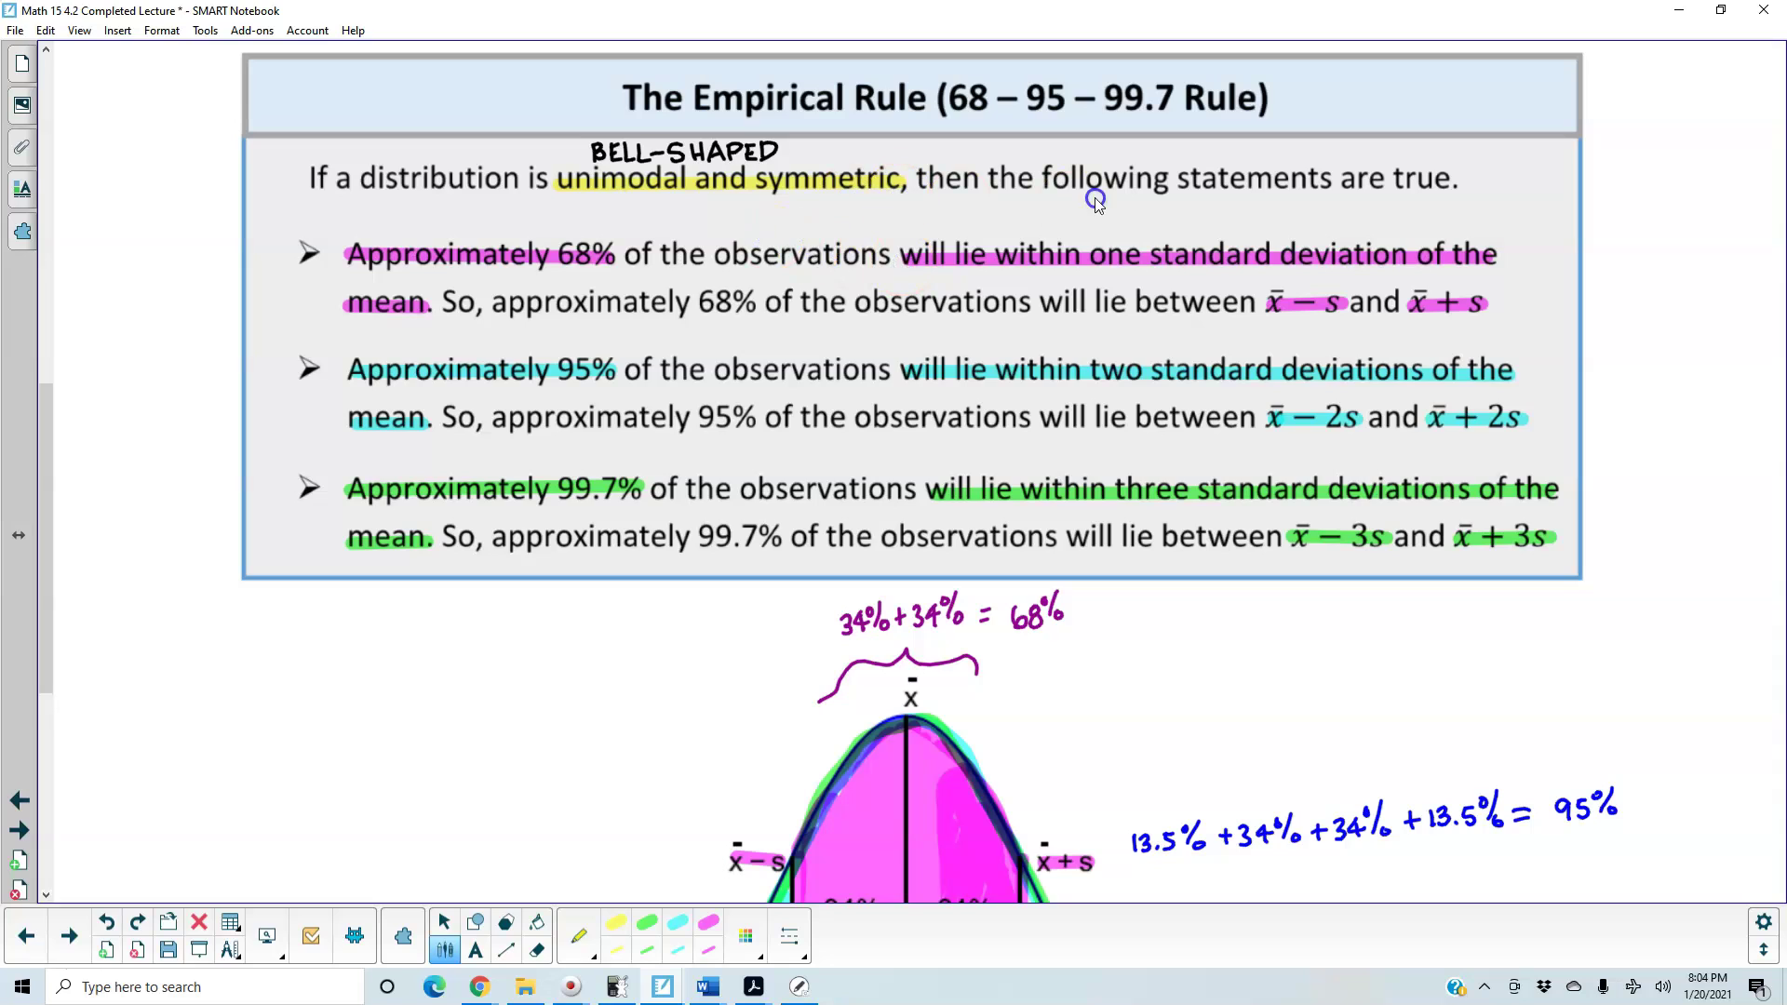
scroll(714, 213, "down", 1)
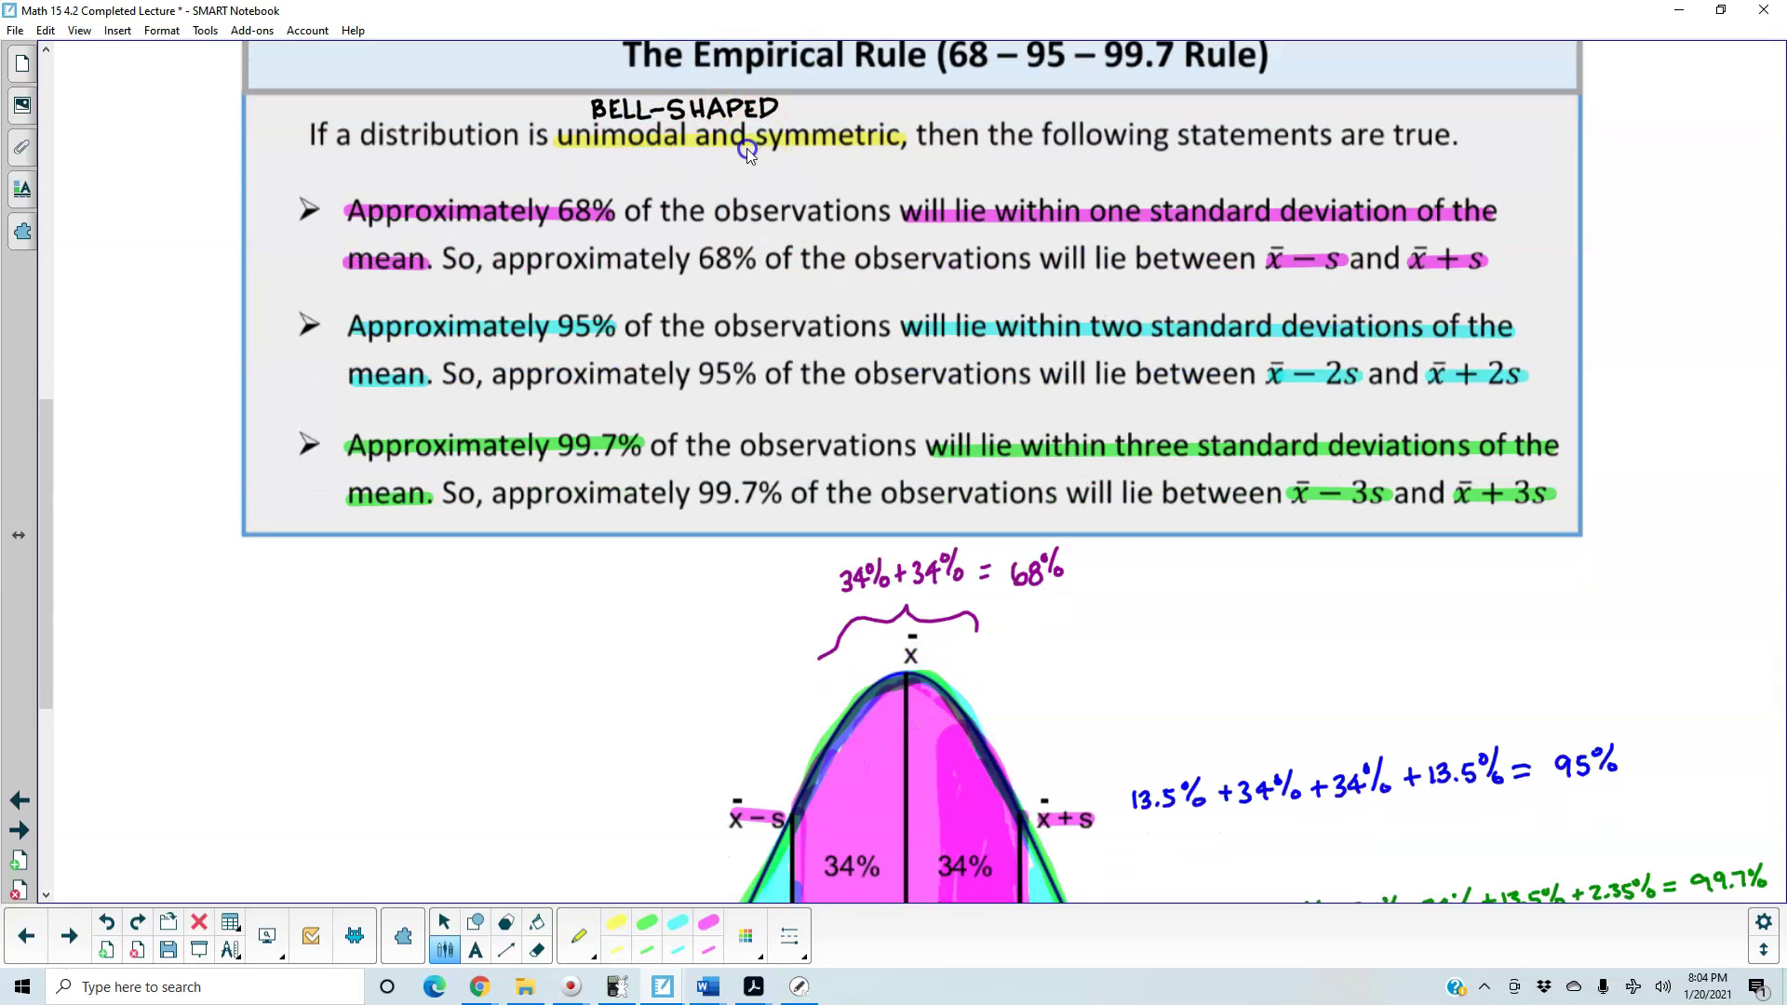
scroll(746, 148, "down", 1)
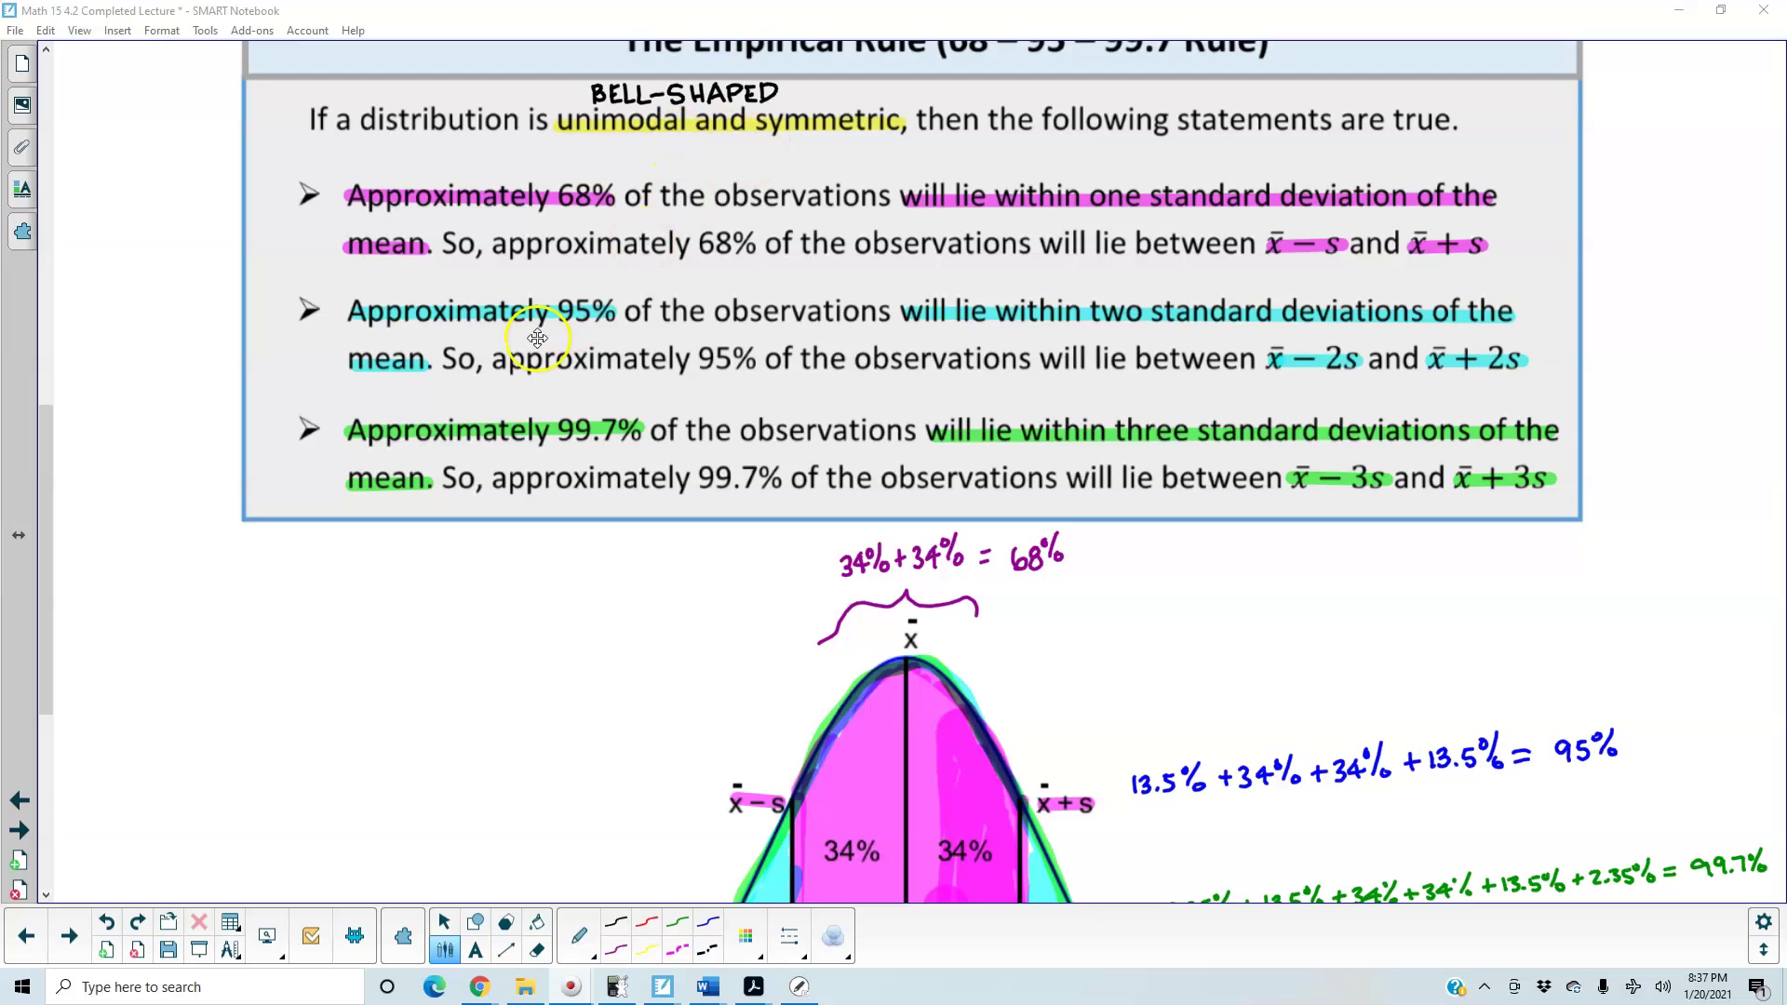
Move the pasted Unusual Observations paragraph to the left of the bell curve
left_click_drag(48, 491, 64, 623)
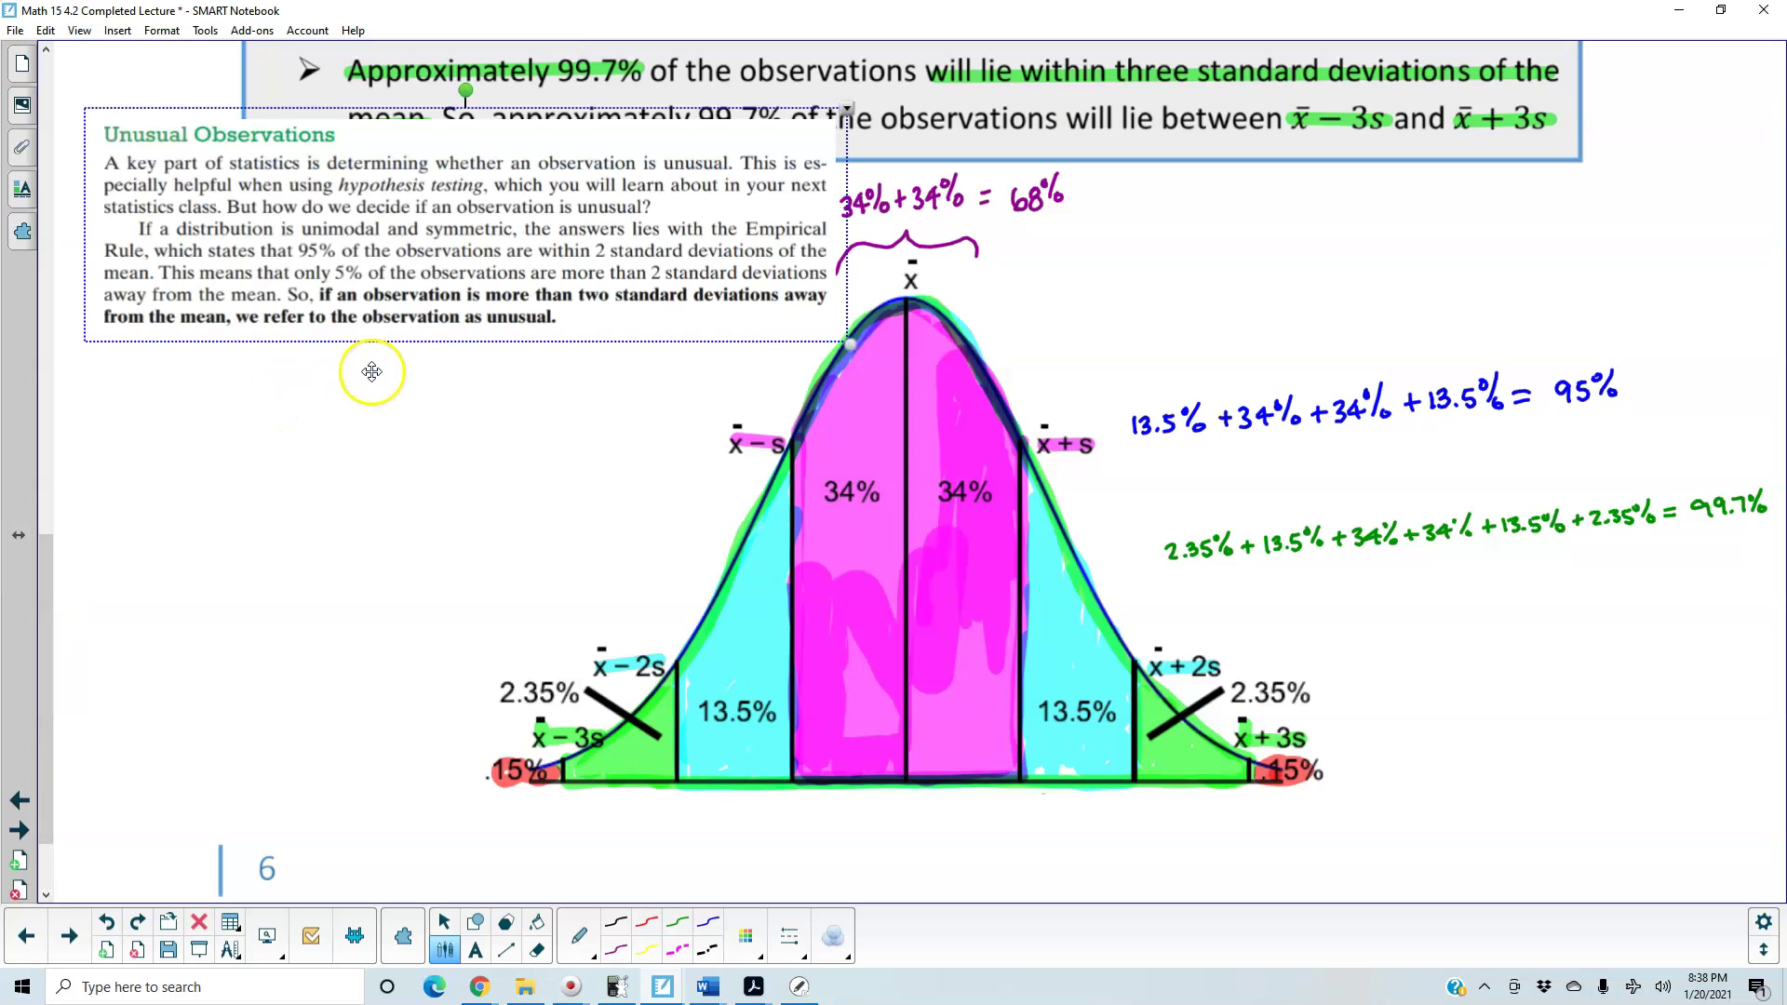
left_click_drag(476, 294, 441, 362)
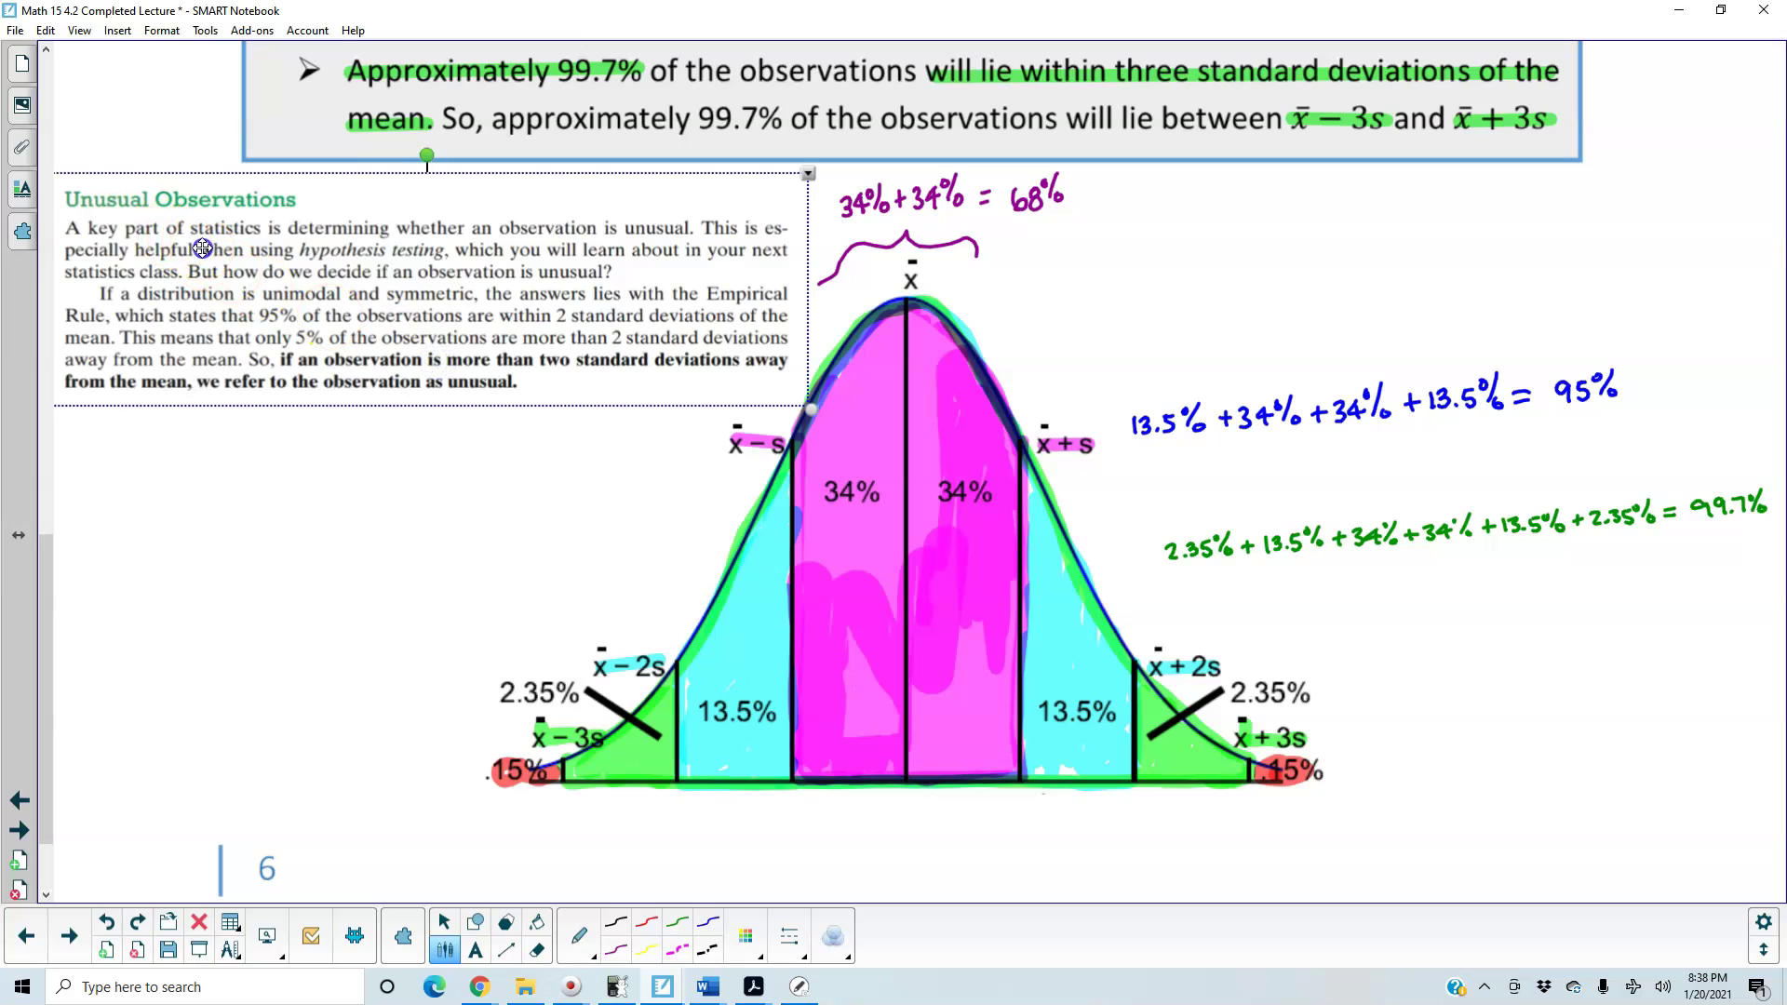
left_click(221, 502)
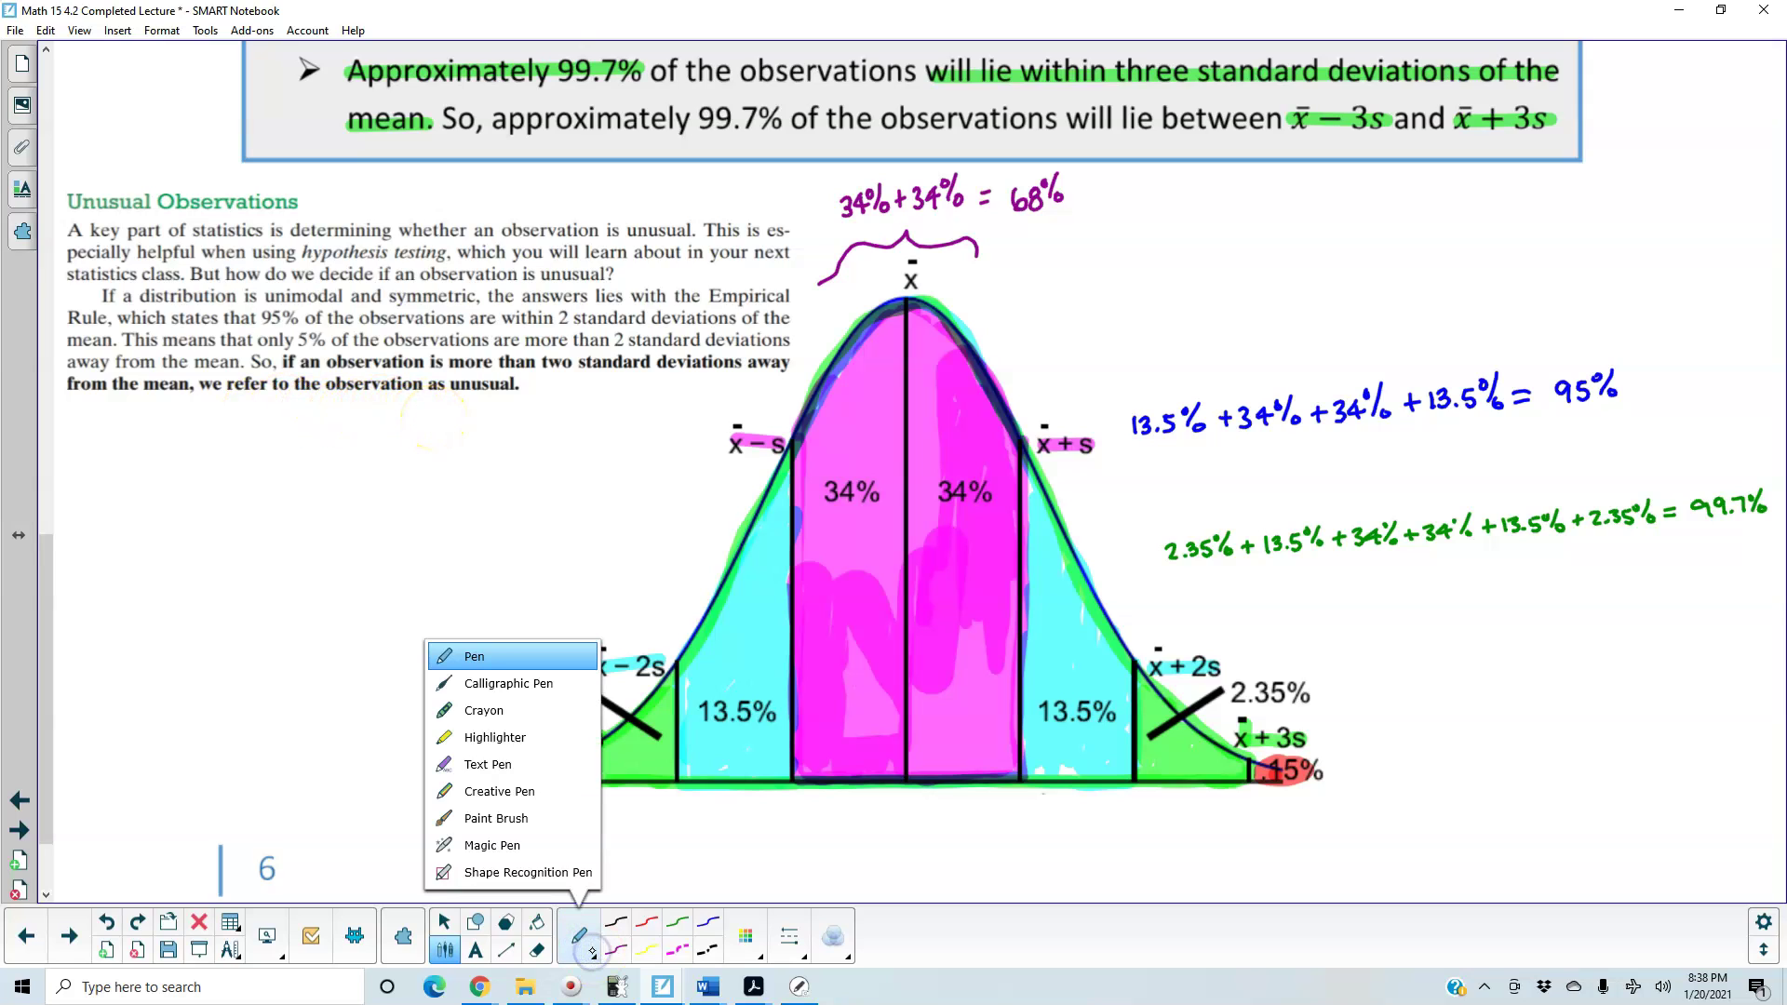
Highlight the bold unusual-observation sentence in thin yellow, then return to the regular pen
left_click(522, 738)
left_click(618, 948)
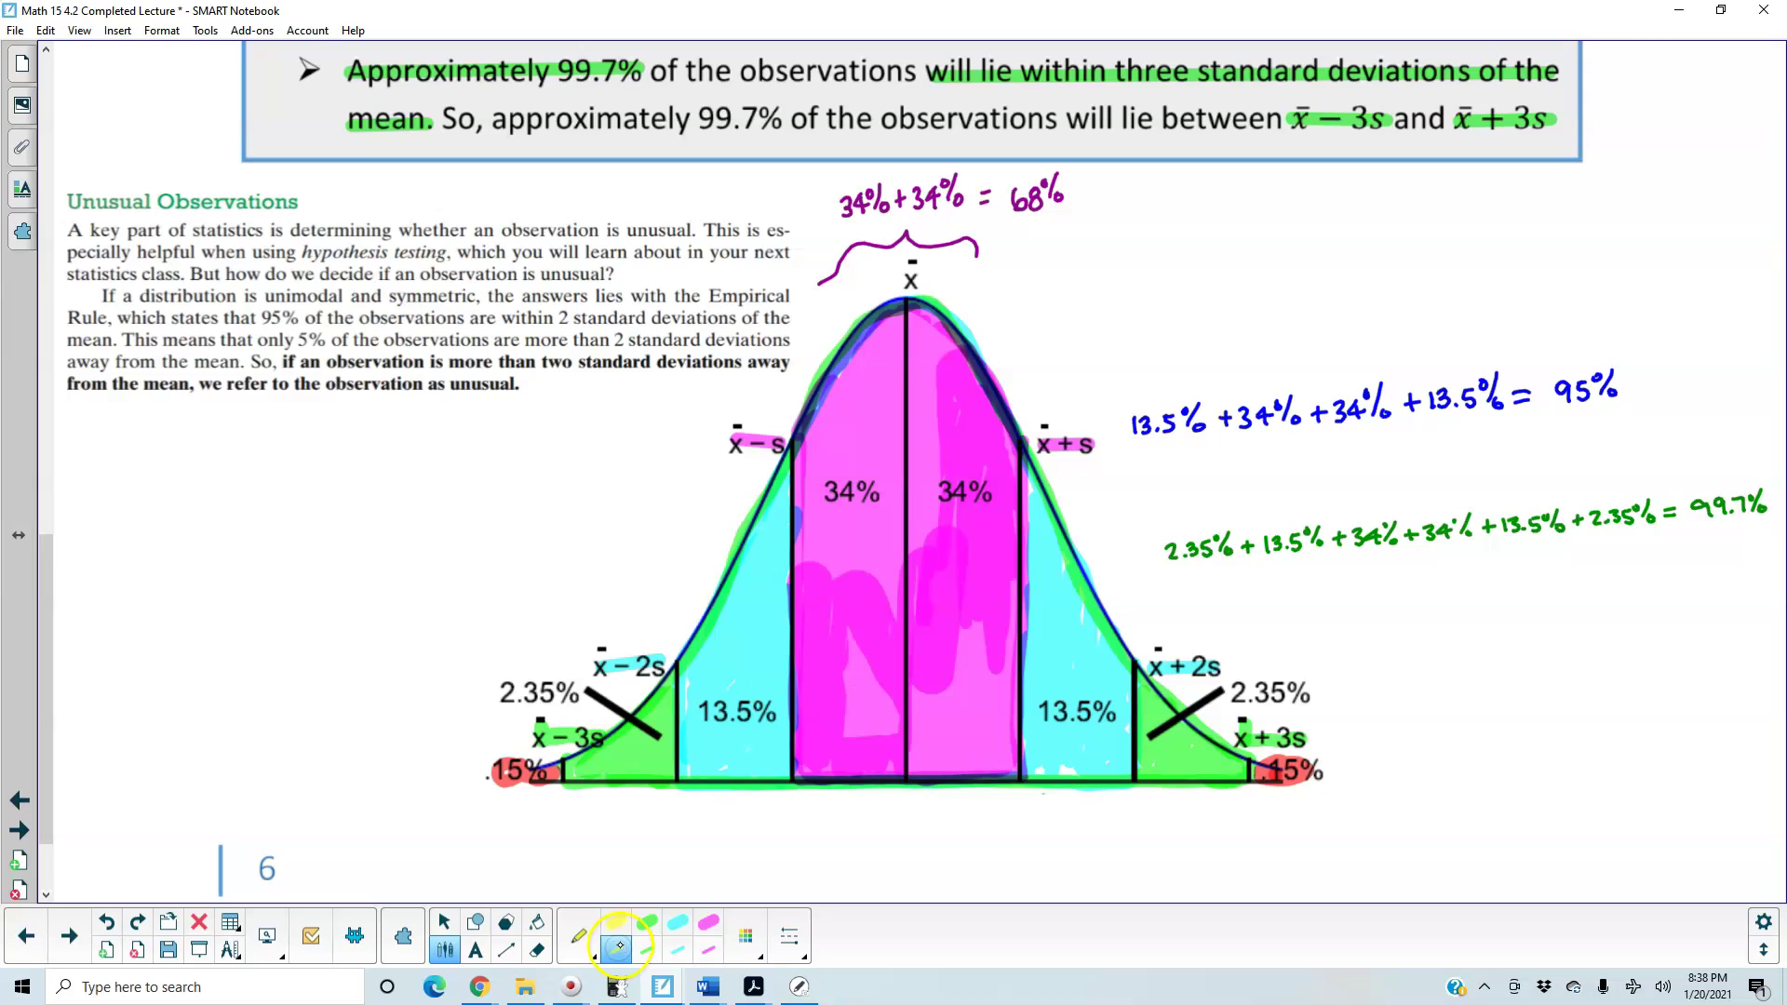
left_click_drag(284, 363, 791, 362)
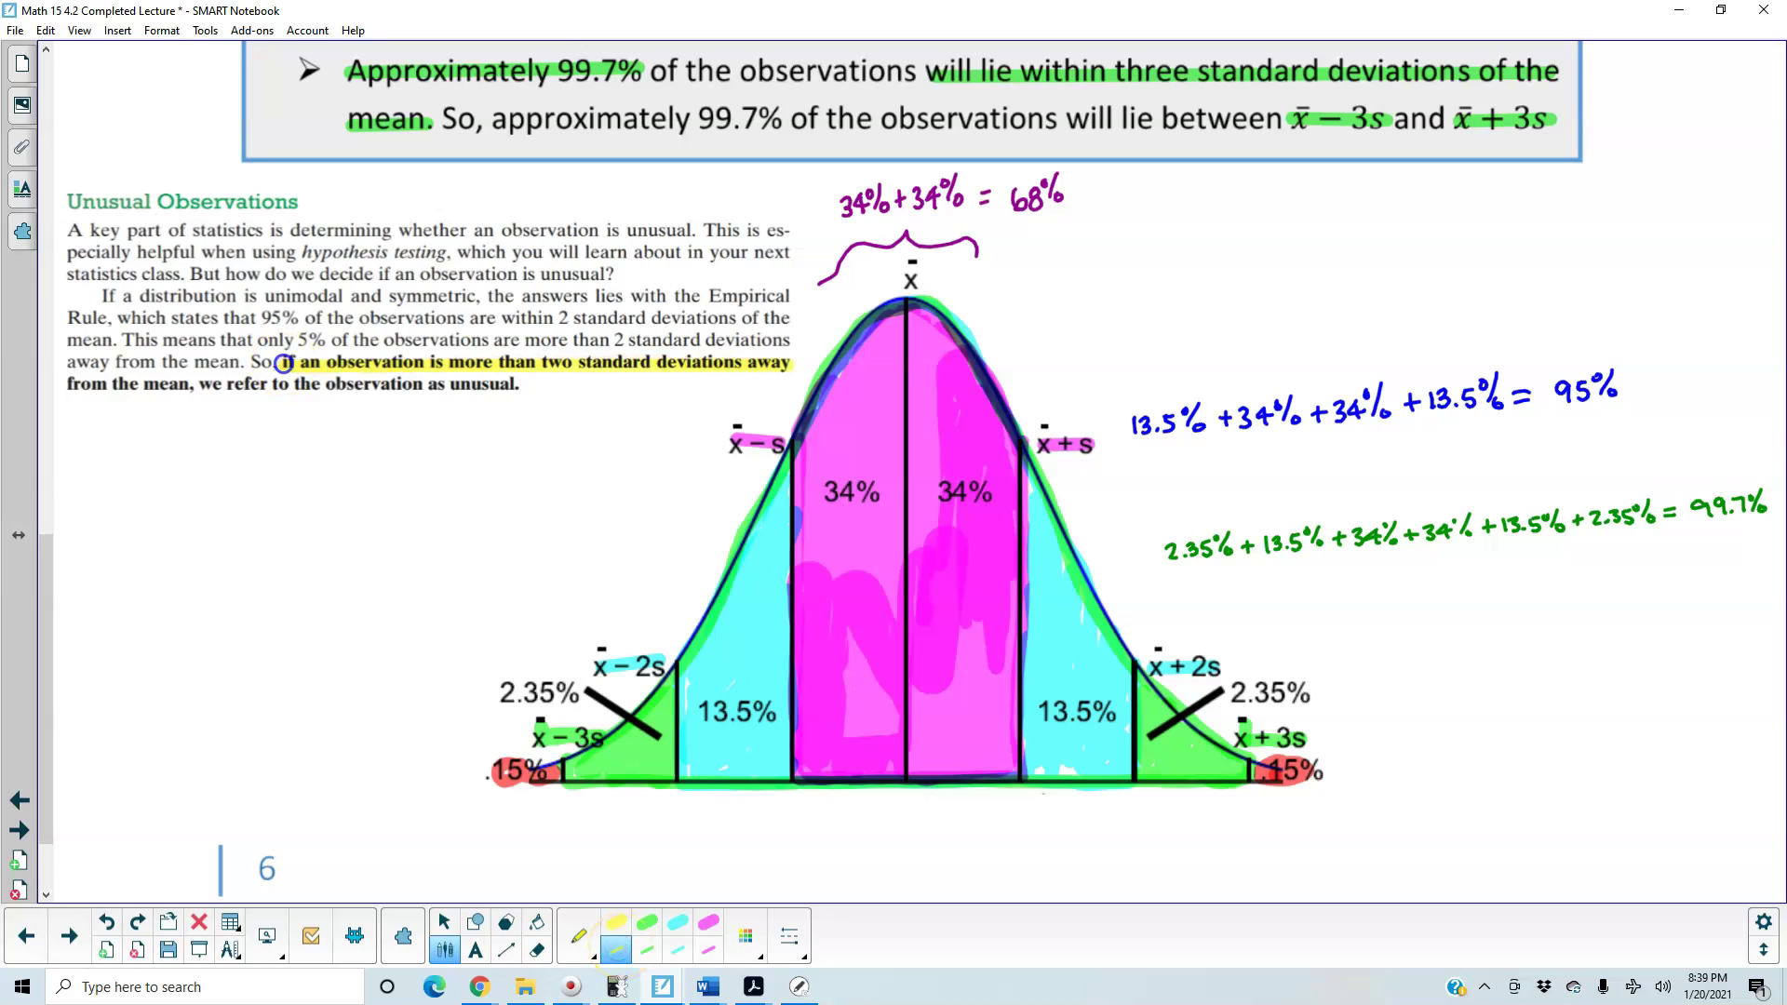
left_click_drag(65, 389, 539, 391)
left_click(579, 936)
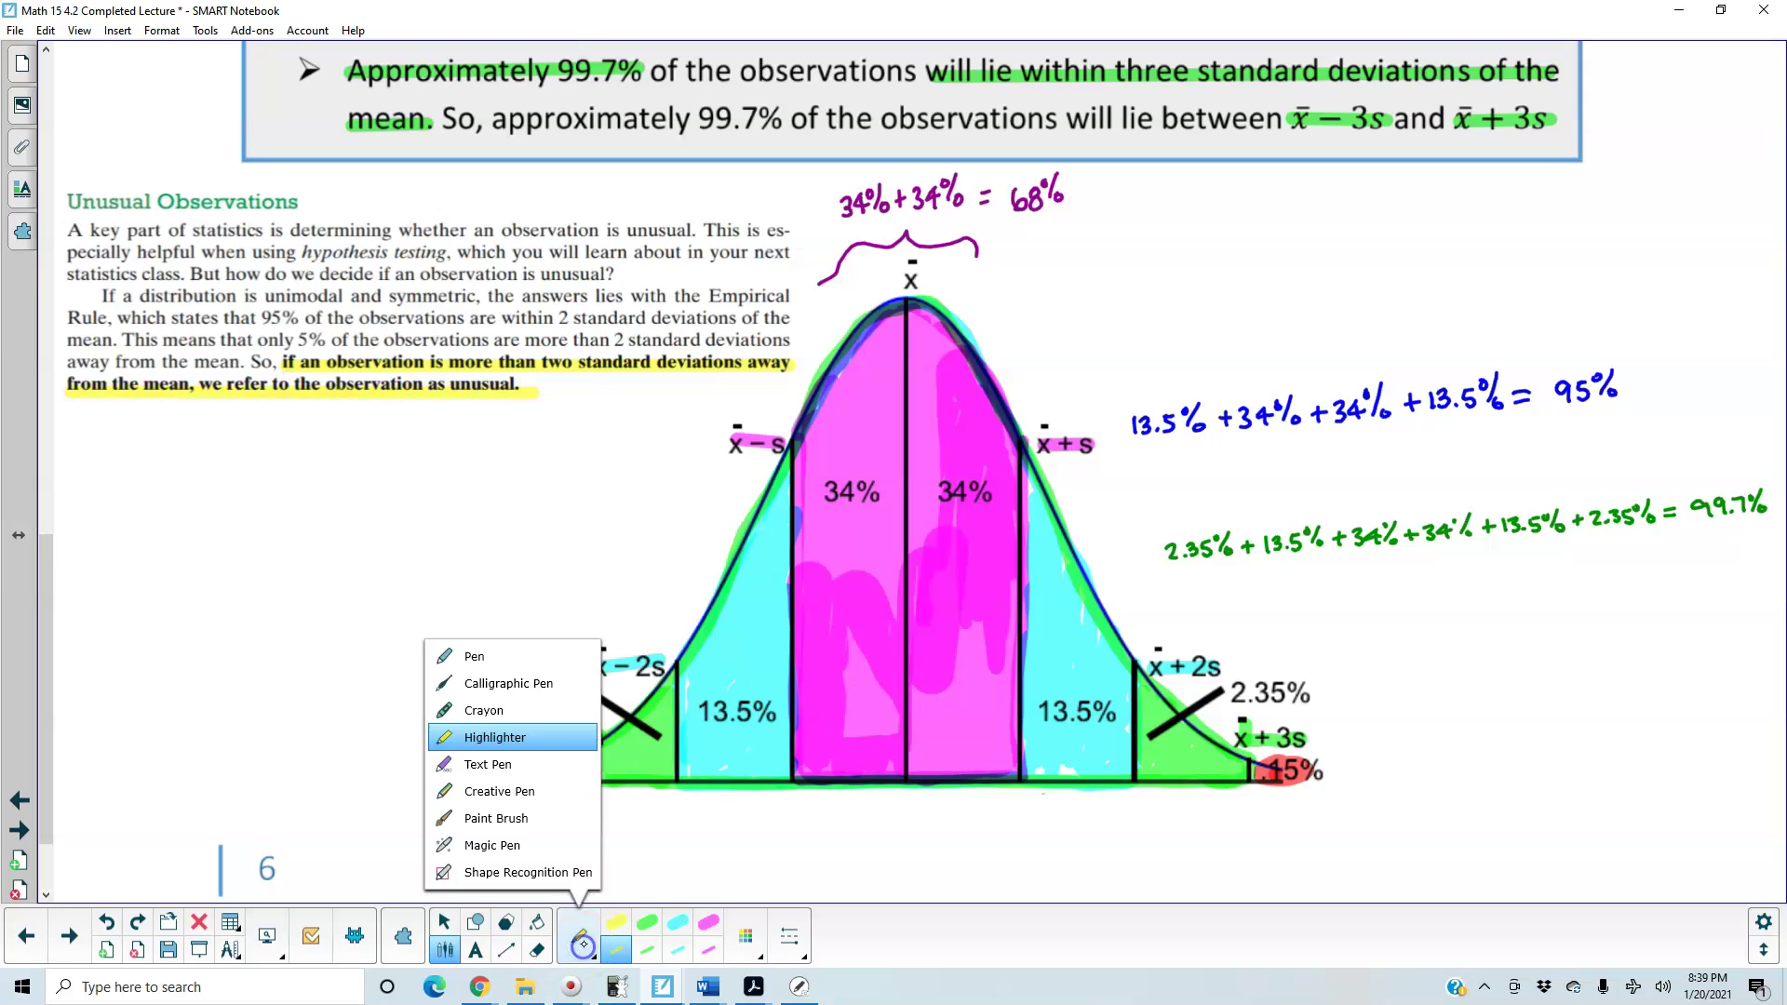
left_click(484, 651)
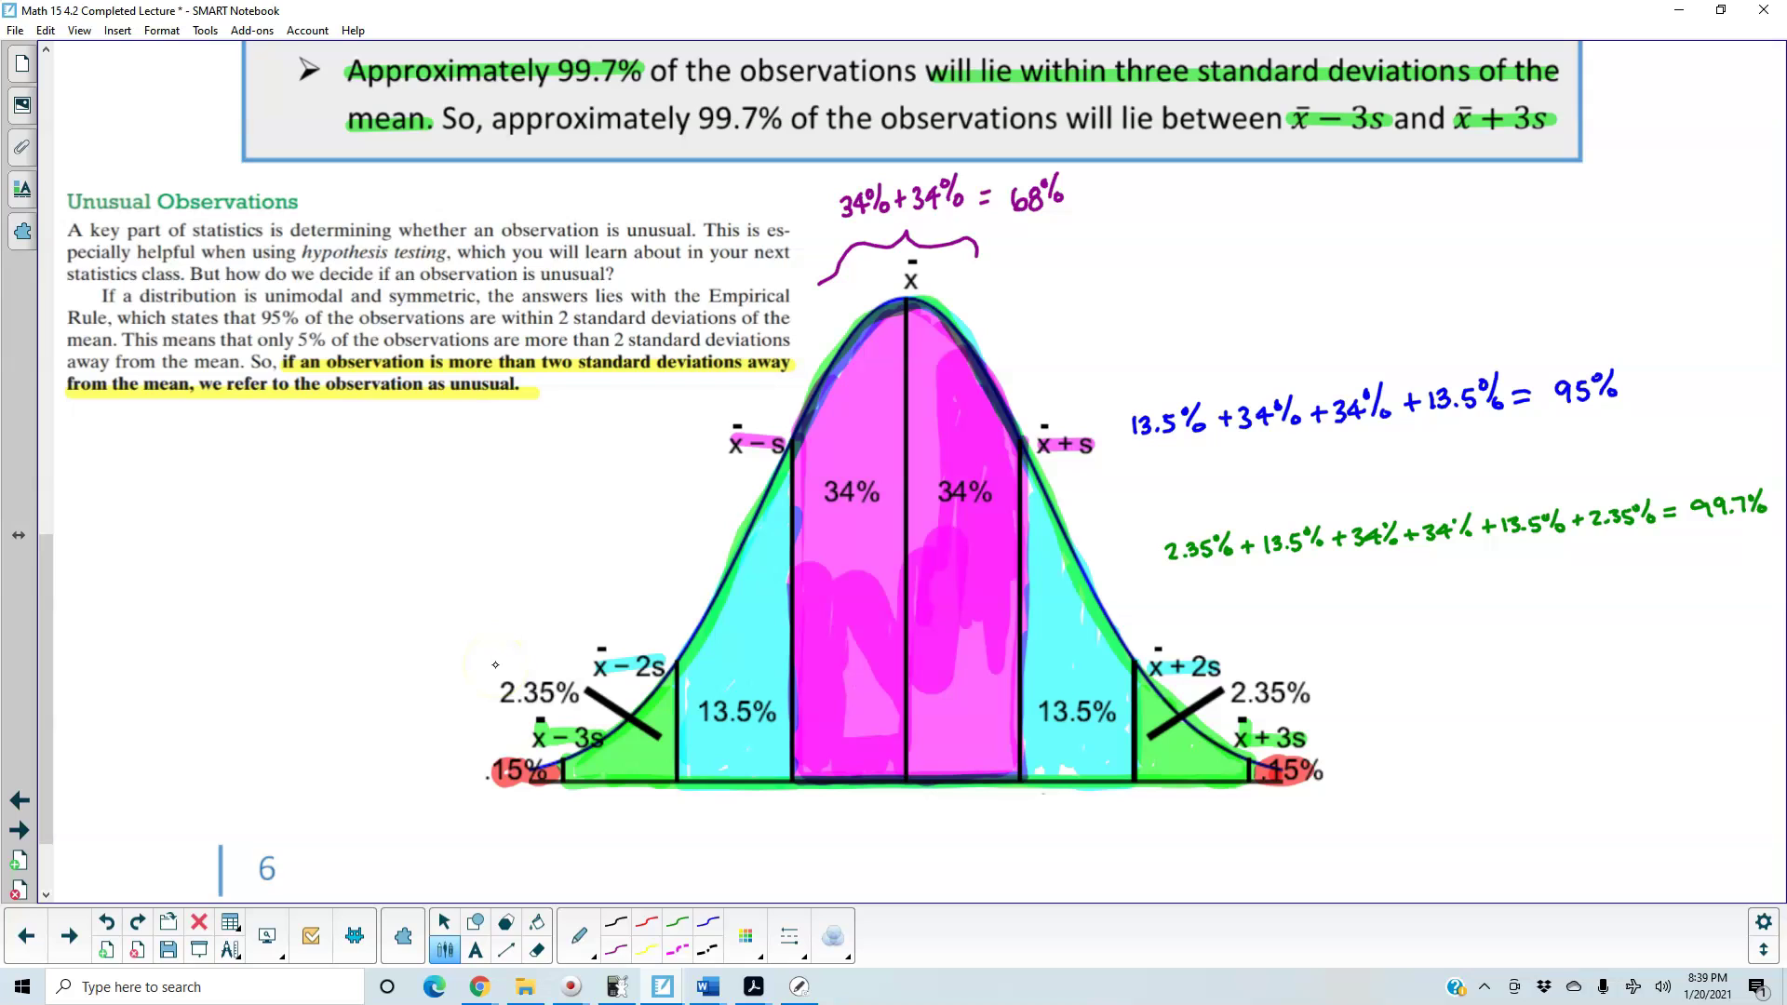
Draw a thin black brace labelled USUAL under the middle of the curve
left_click(789, 935)
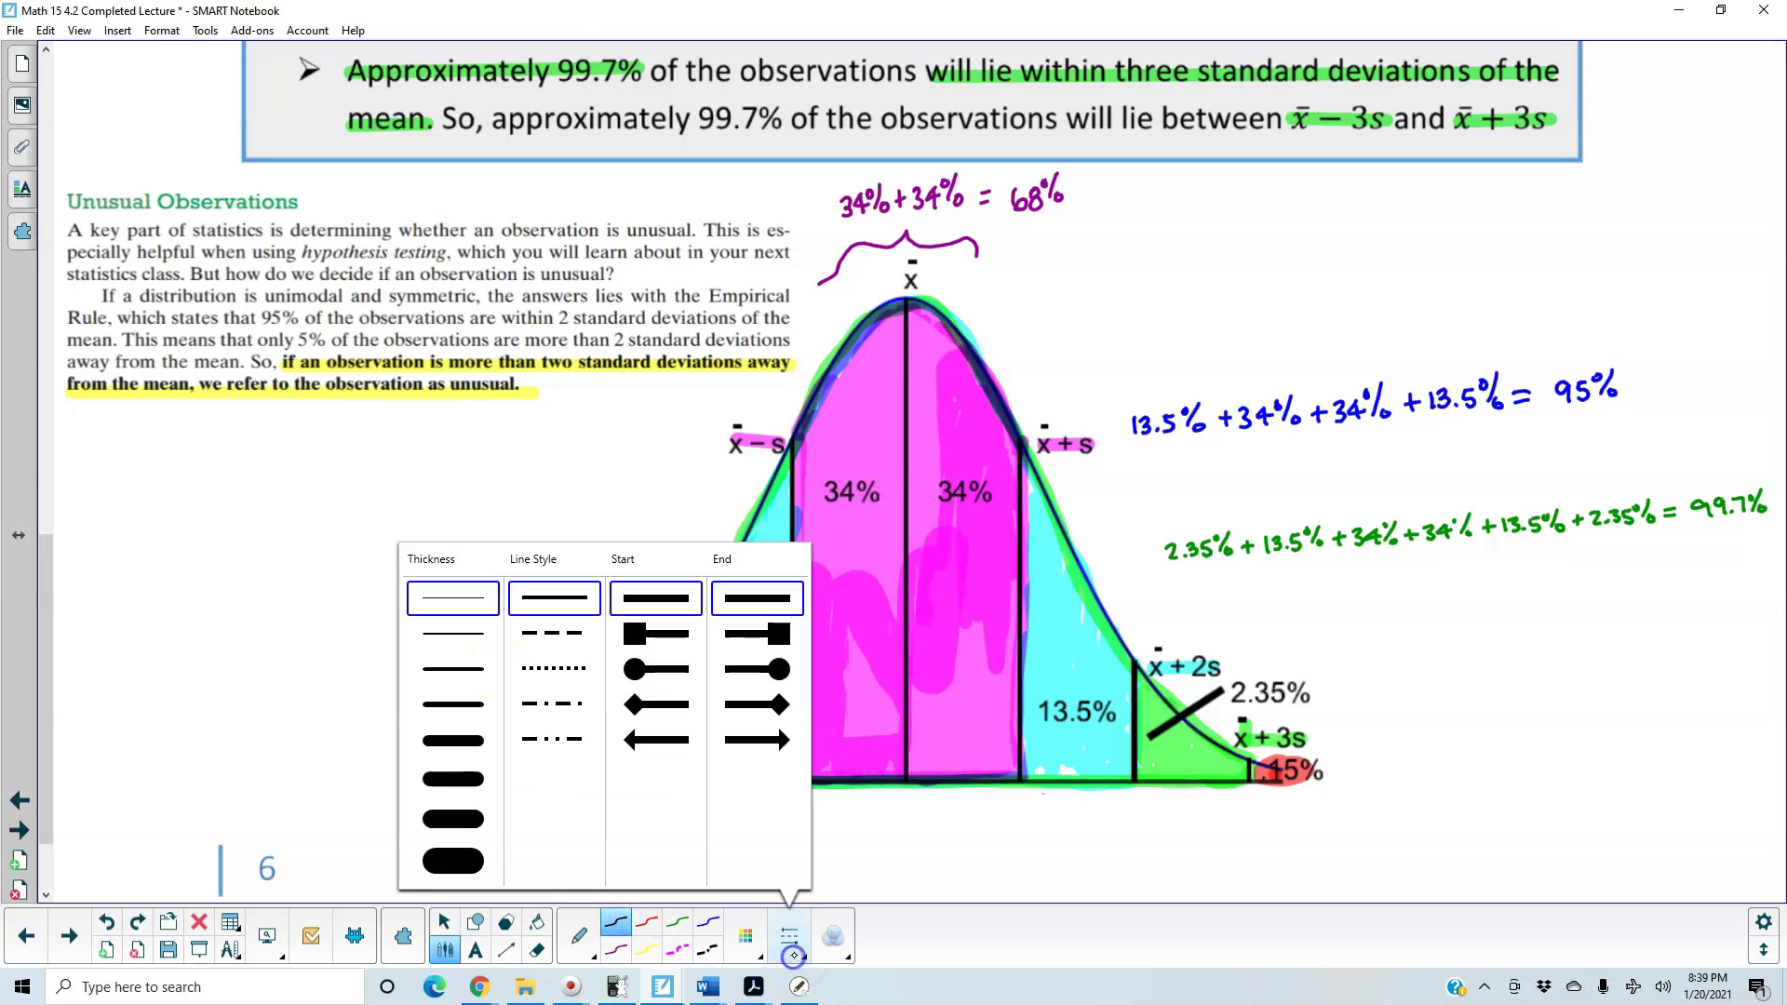
left_click(471, 590)
left_click(786, 947)
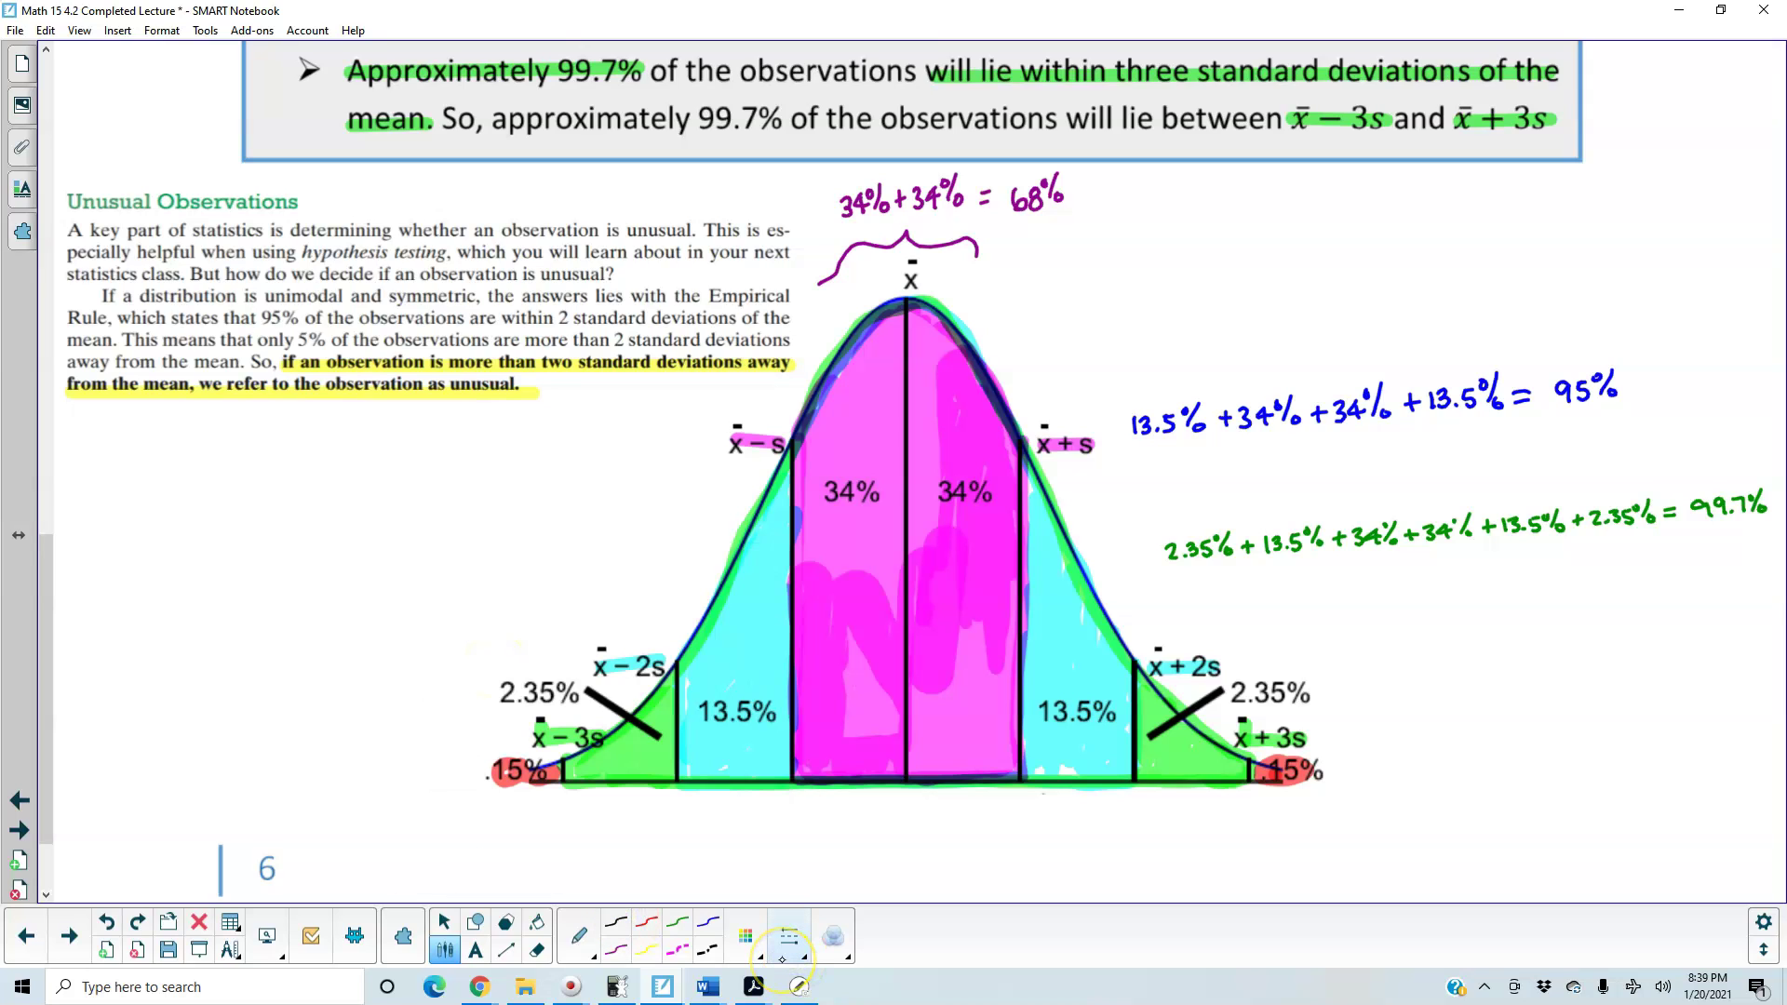
mouse_move(700, 806)
left_mouse_down()
mouse_move(886, 824)
mouse_move(916, 807)
mouse_move(1077, 816)
mouse_move(1116, 793)
left_mouse_up()
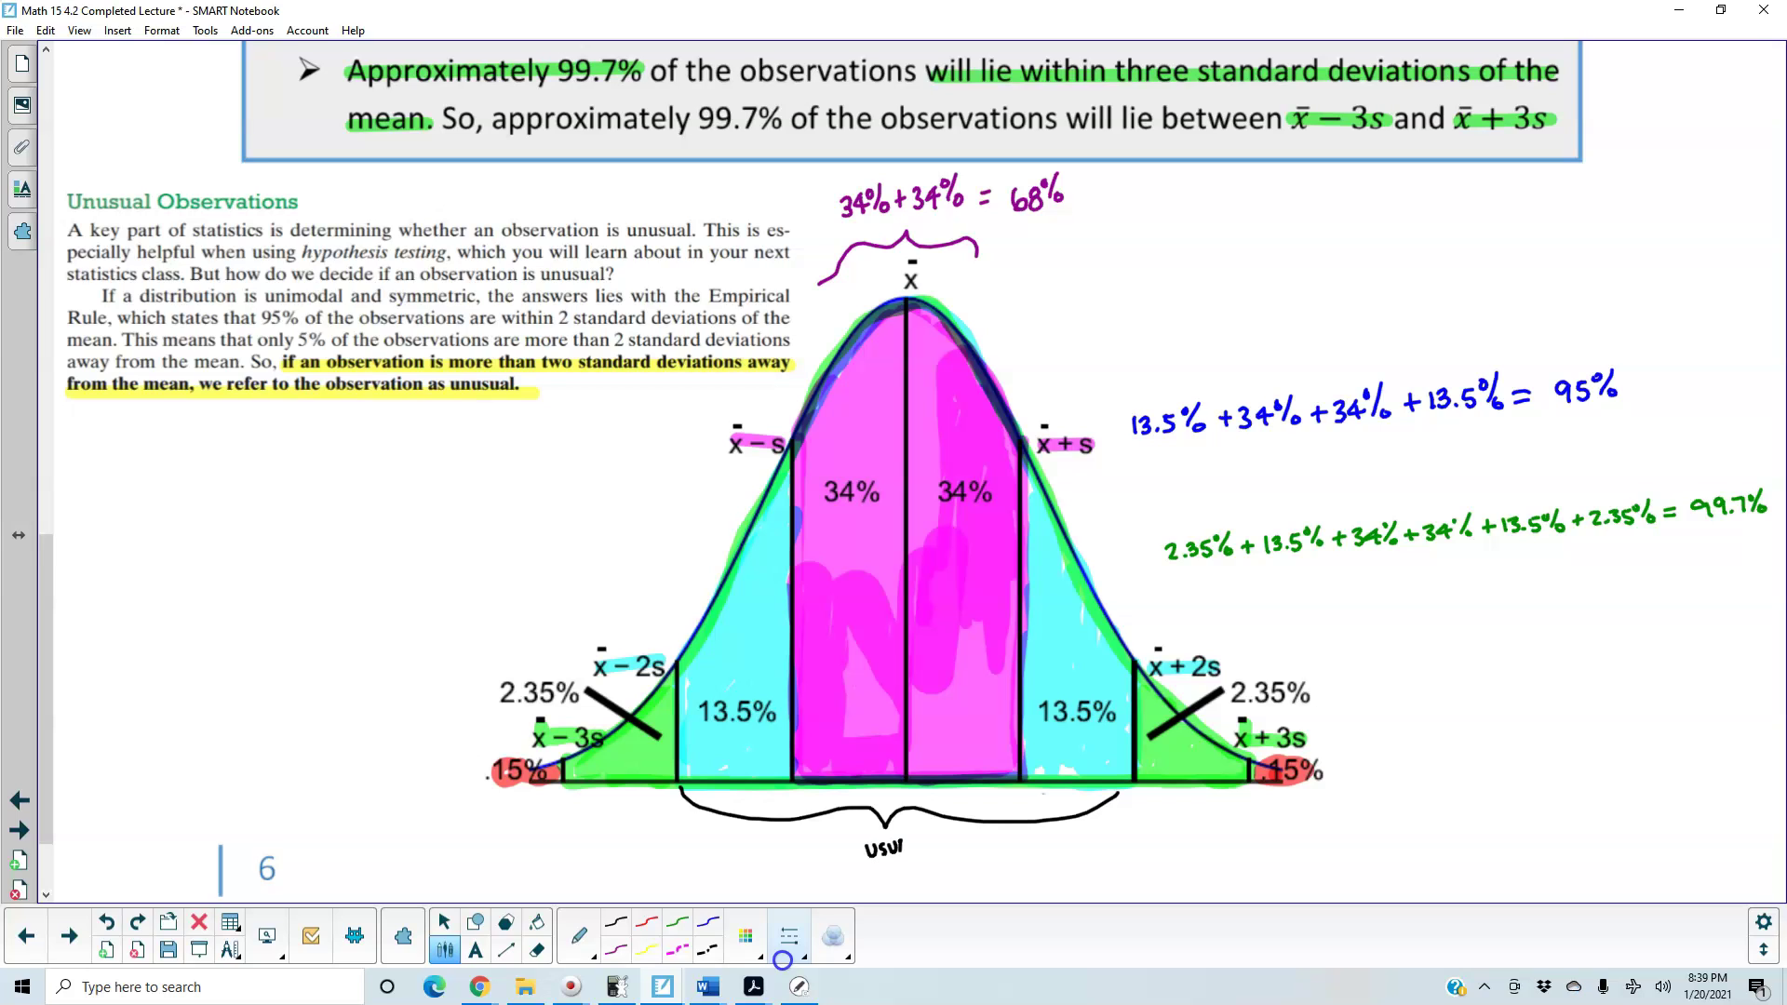
left_click_drag(908, 837, 922, 848)
Draw red braces labelled UNUSUAL under the left and right tails
left_click(788, 937)
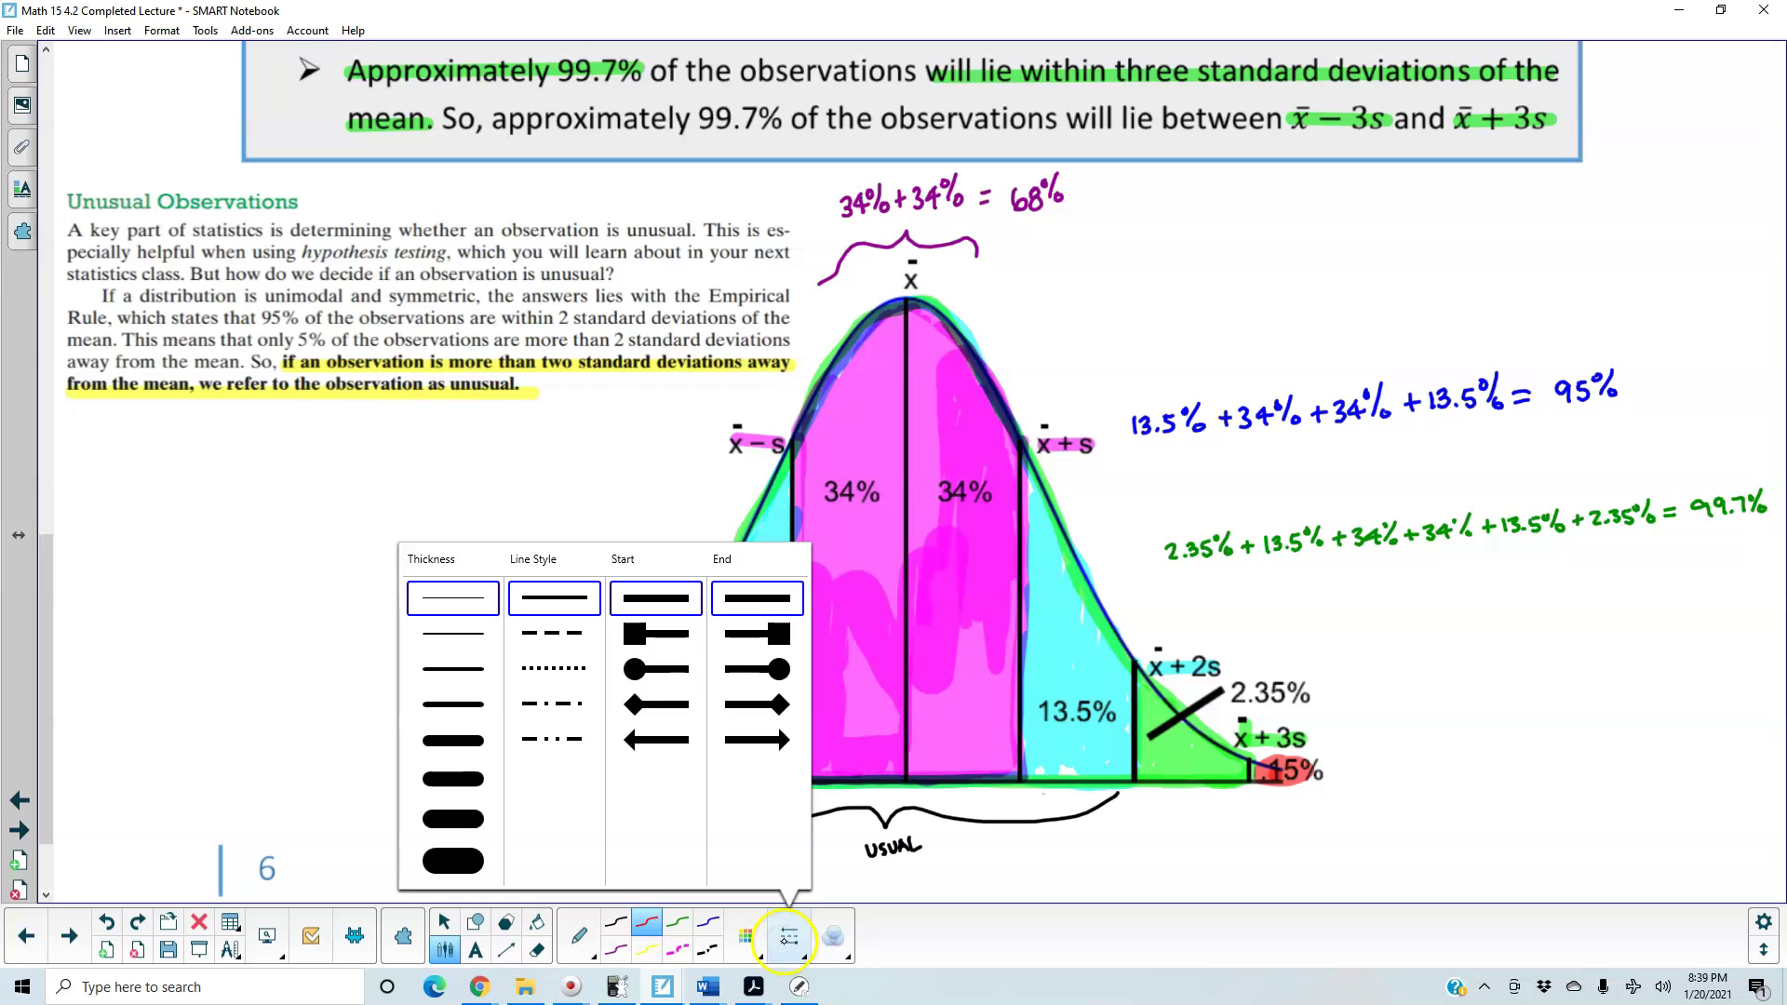
left_click(791, 957)
mouse_move(486, 797)
left_mouse_down()
mouse_move(529, 812)
mouse_move(665, 789)
left_mouse_up()
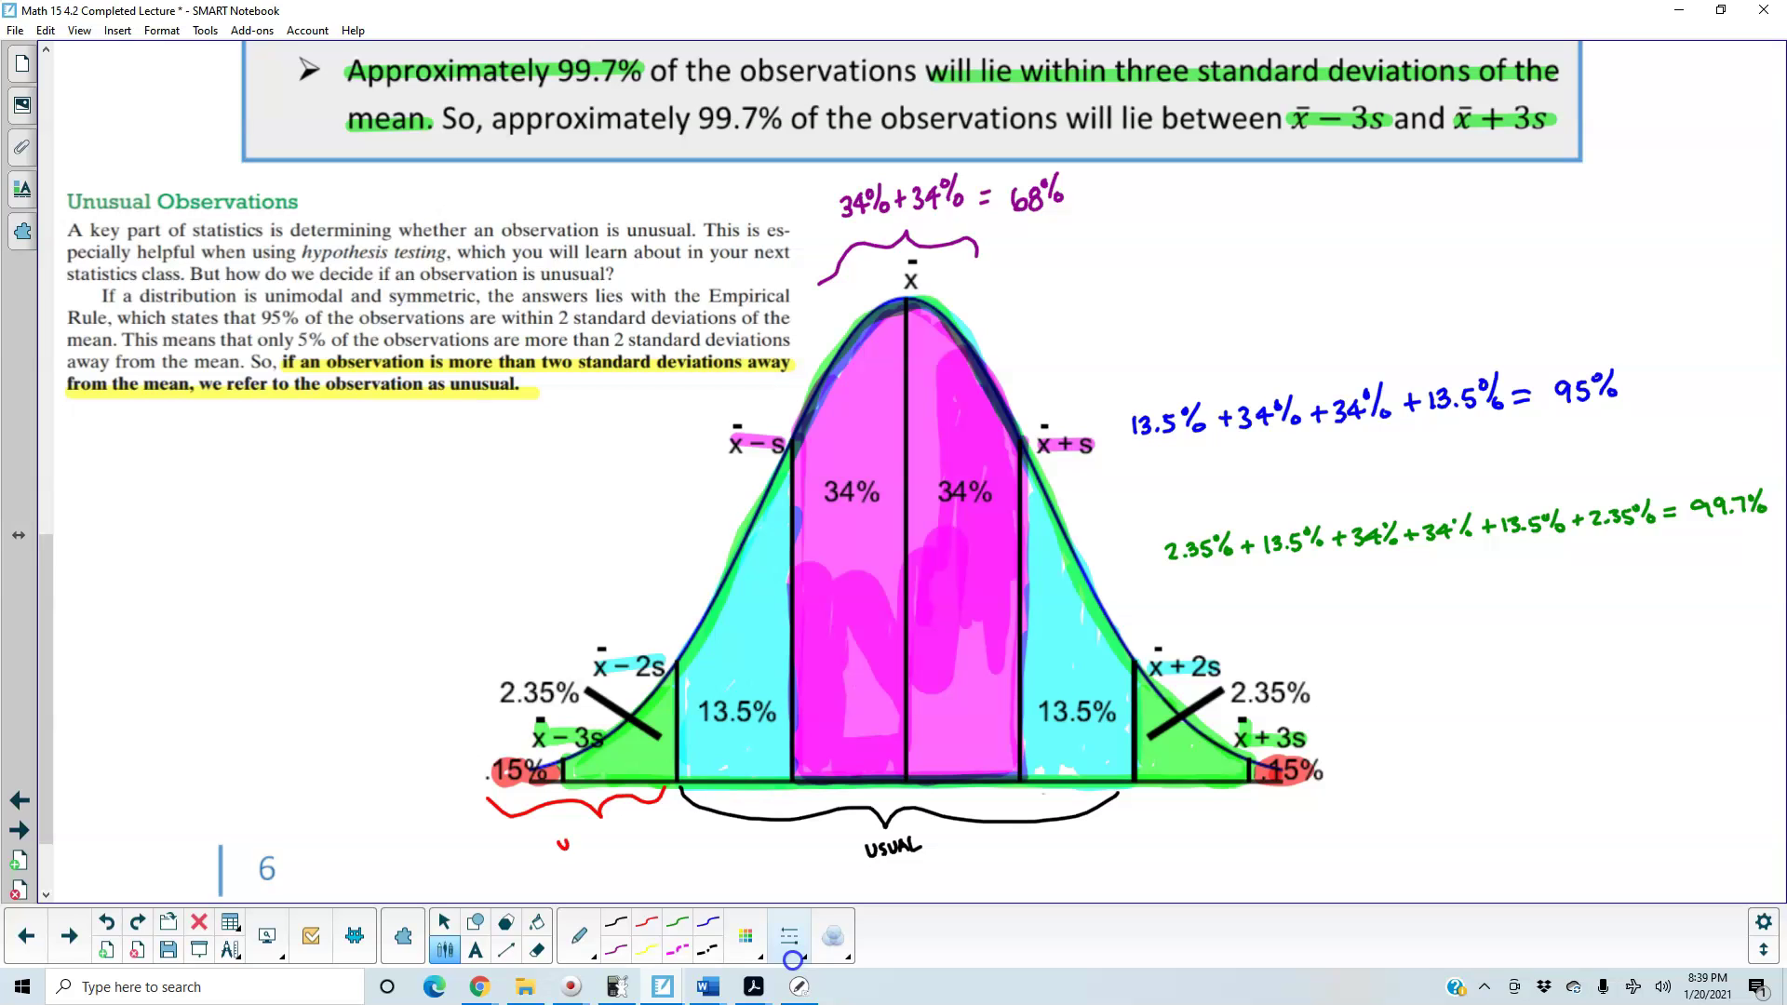
left_click_drag(570, 848, 649, 819)
mouse_move(1143, 793)
left_mouse_down()
mouse_move(1192, 811)
mouse_move(1300, 792)
left_mouse_up()
left_click_drag(1224, 840, 1289, 829)
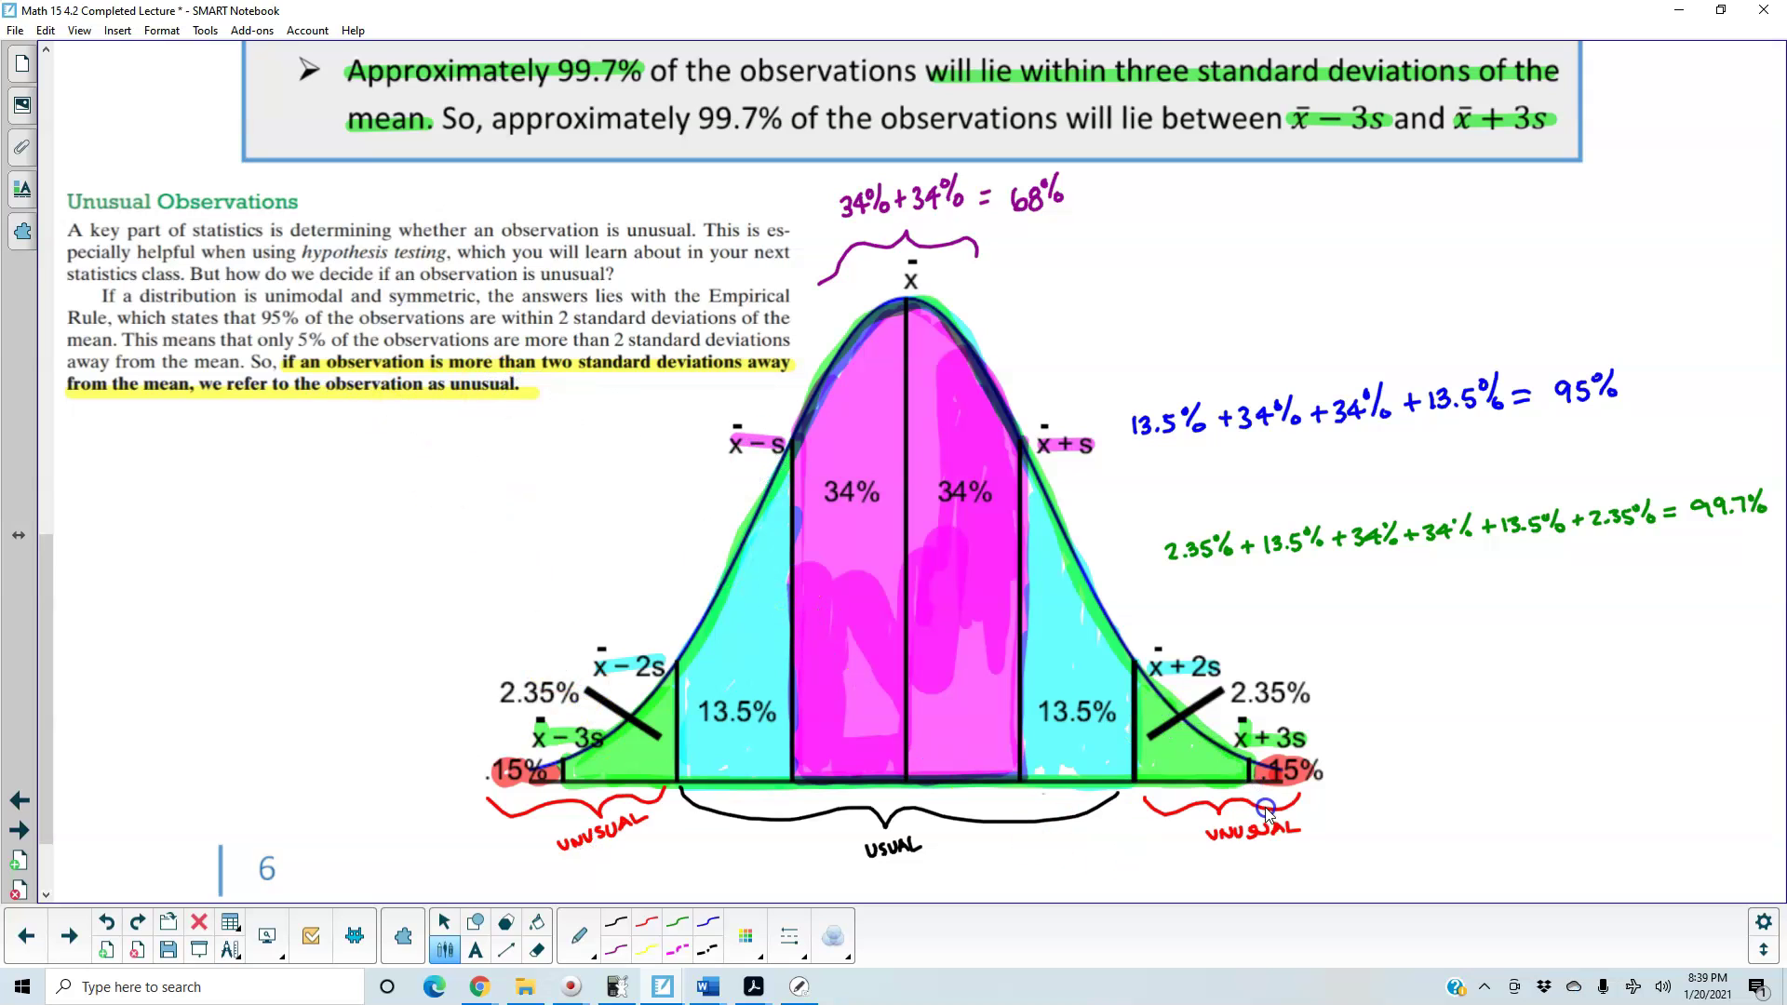
left_click(946, 650)
left_click(531, 512)
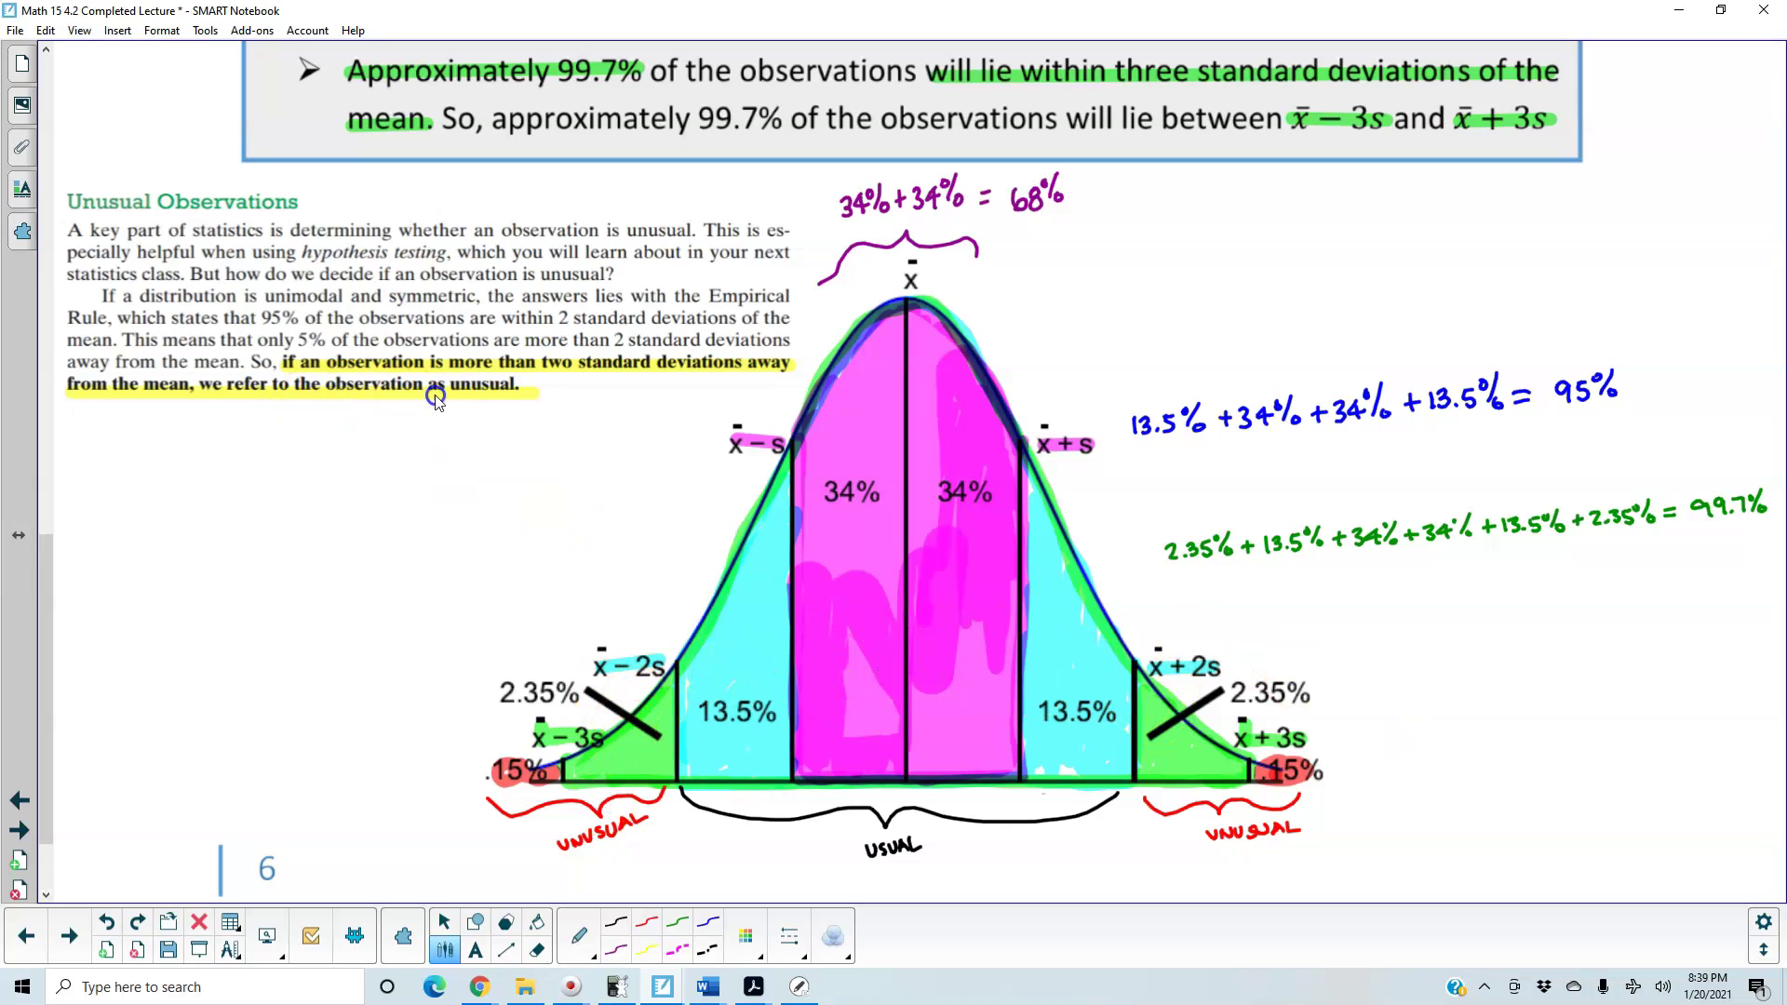